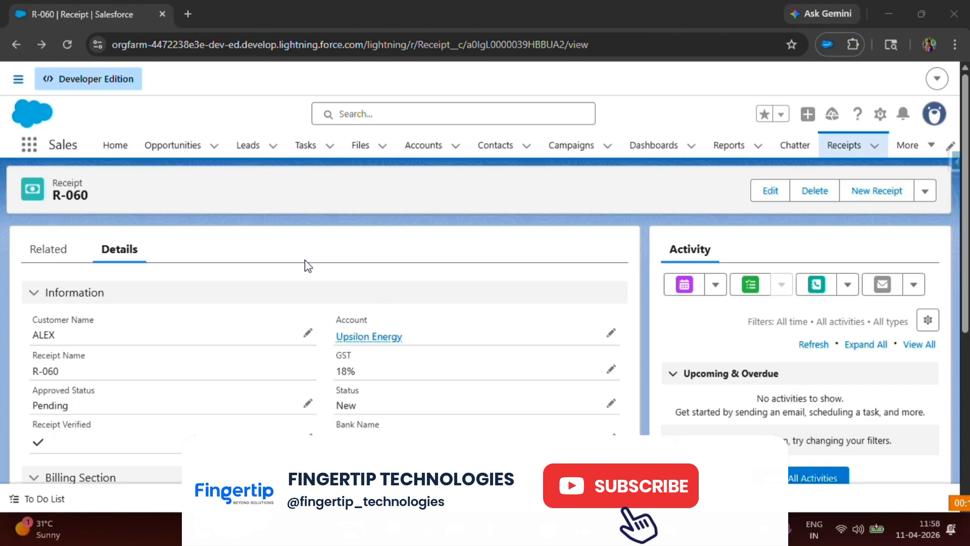
Highlight the Bank Name field label on Receipt record R-060.
left_click_drag(336, 424, 390, 431)
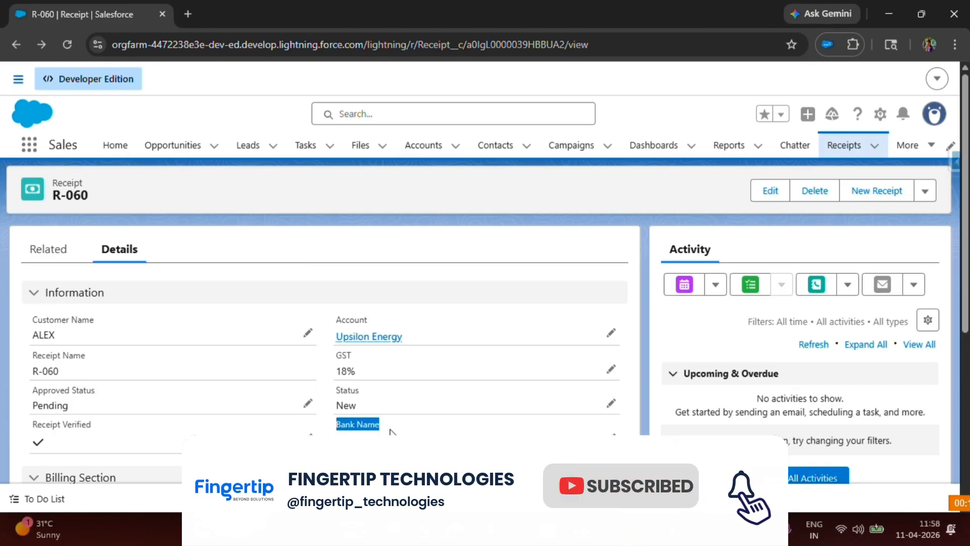
left_click(374, 238)
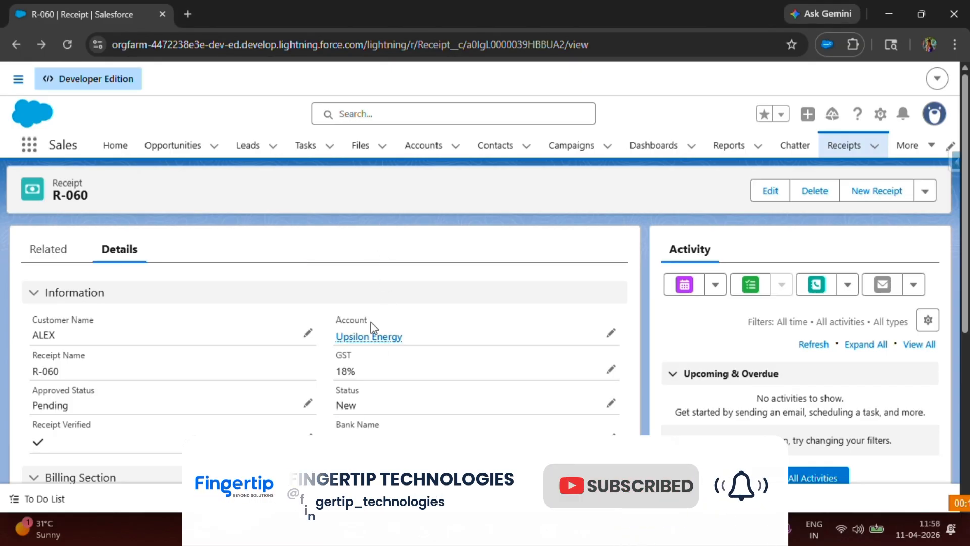
left_click_drag(335, 424, 374, 424)
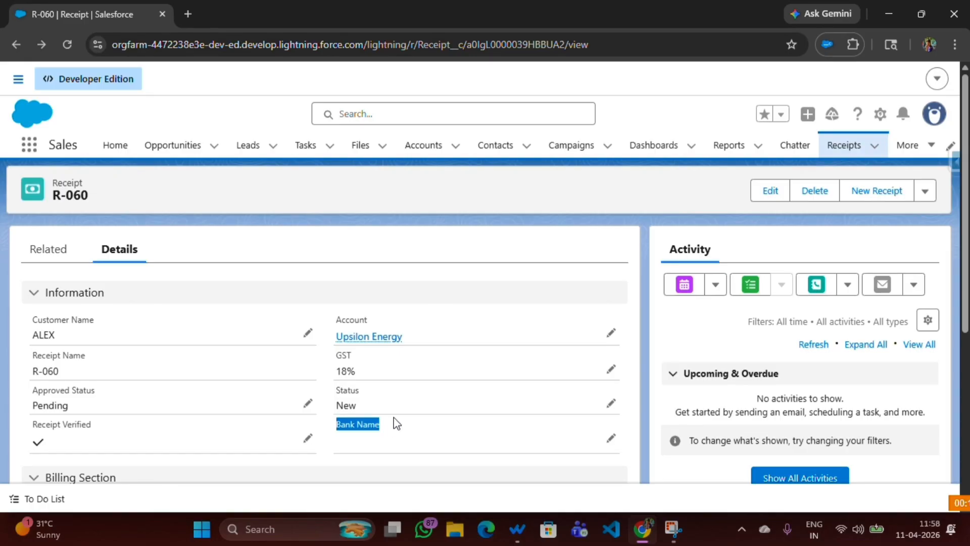
left_click(478, 228)
Open the Receipt object's Fields & Relationships in a new tab and filter by 'bank'.
left_click(880, 115)
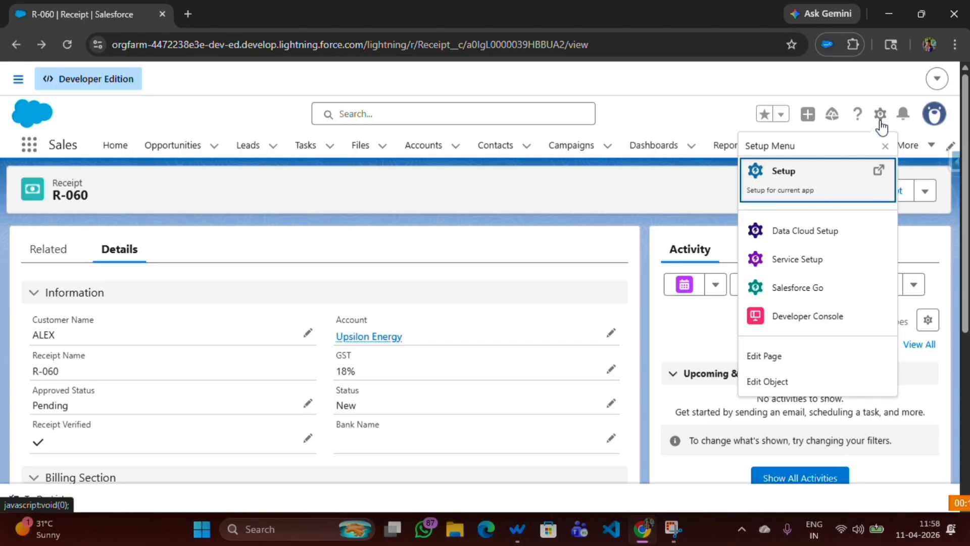
left_click(769, 381)
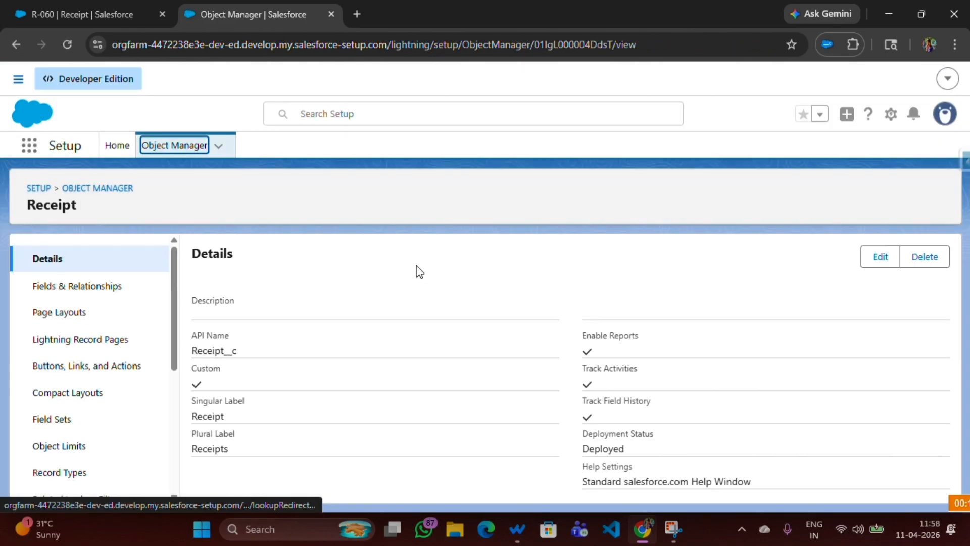
left_click(60, 292)
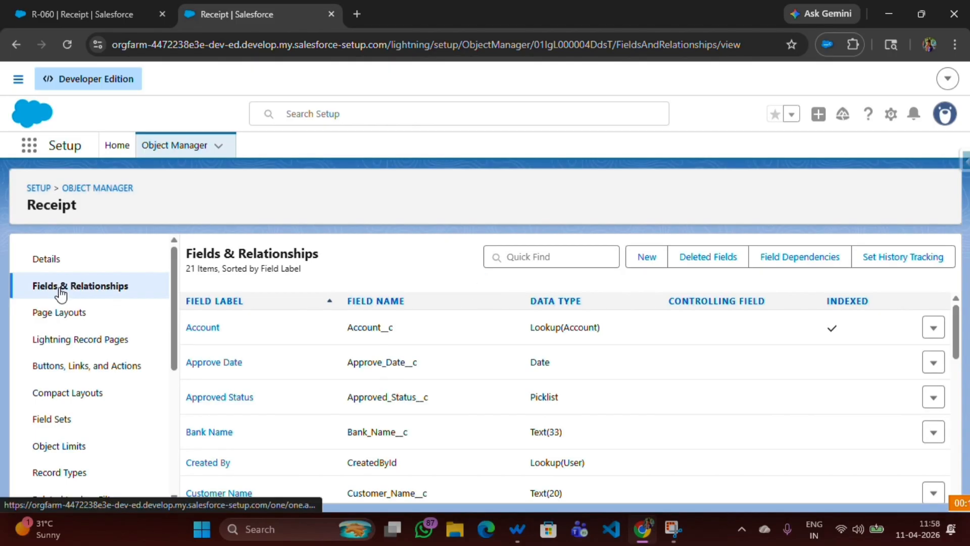
left_click(525, 260)
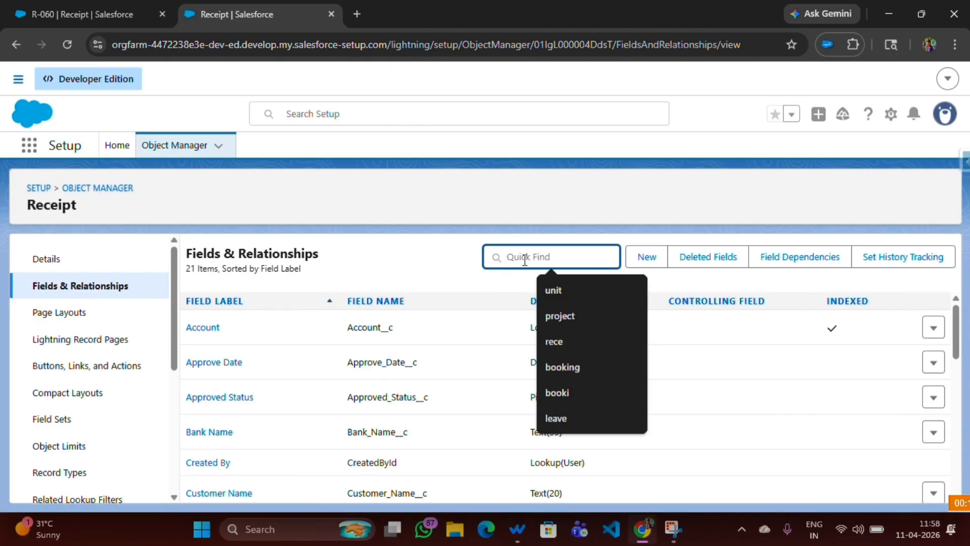
type("ban")
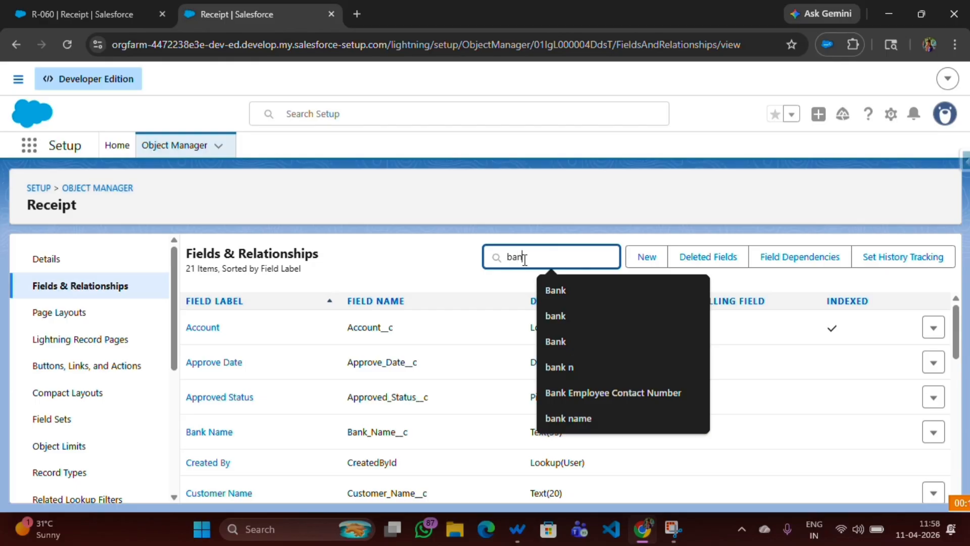
type("k")
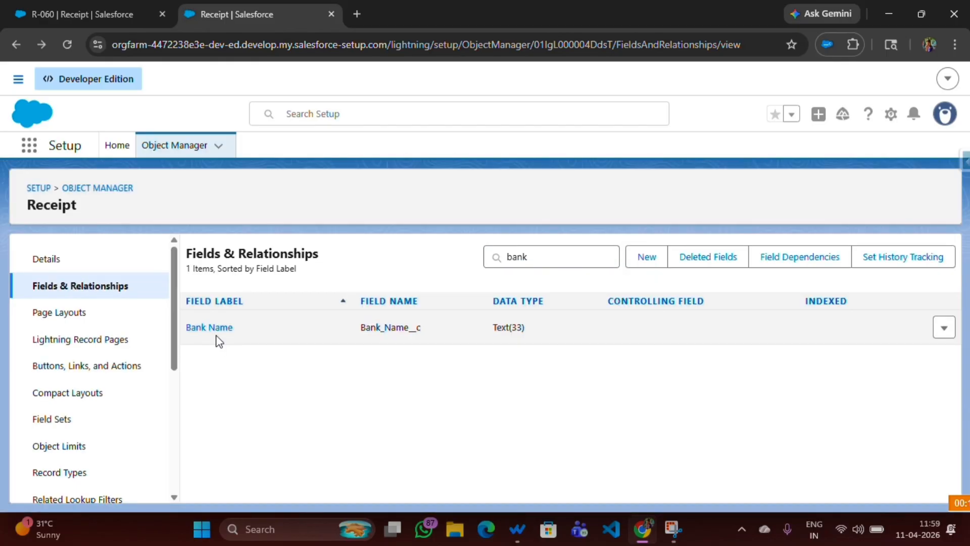
Cancel deleting Bank Name and open its field definition (Bank_Name__c, Text).
left_click(943, 330)
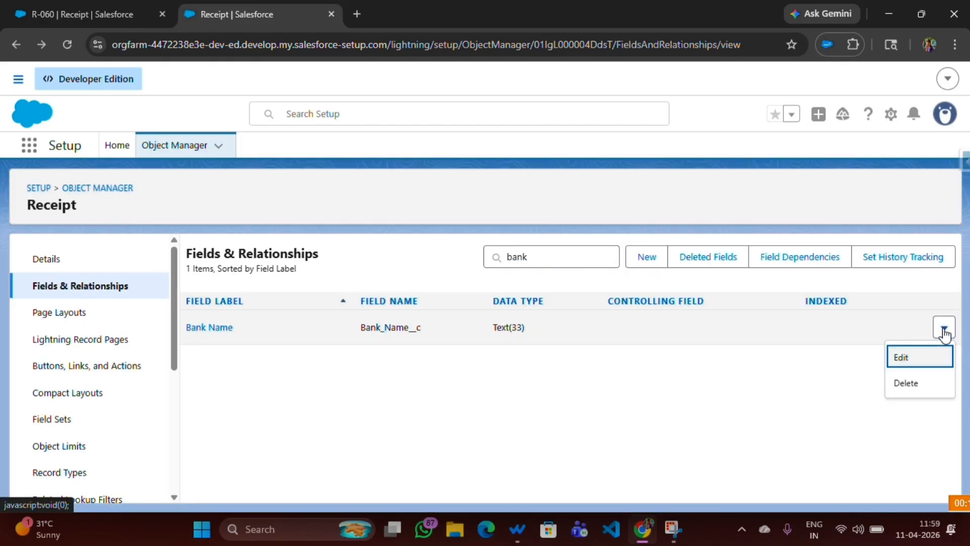
left_click(912, 388)
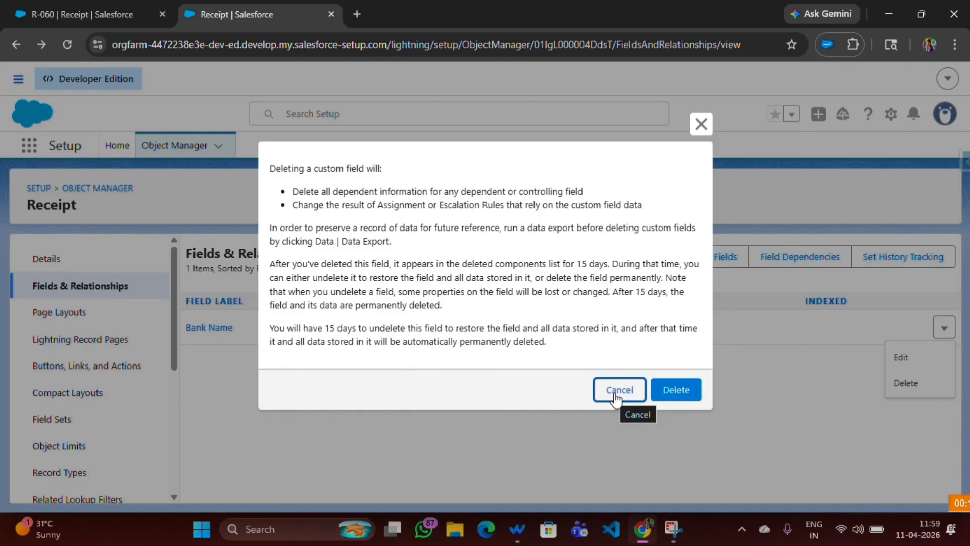
left_click(615, 395)
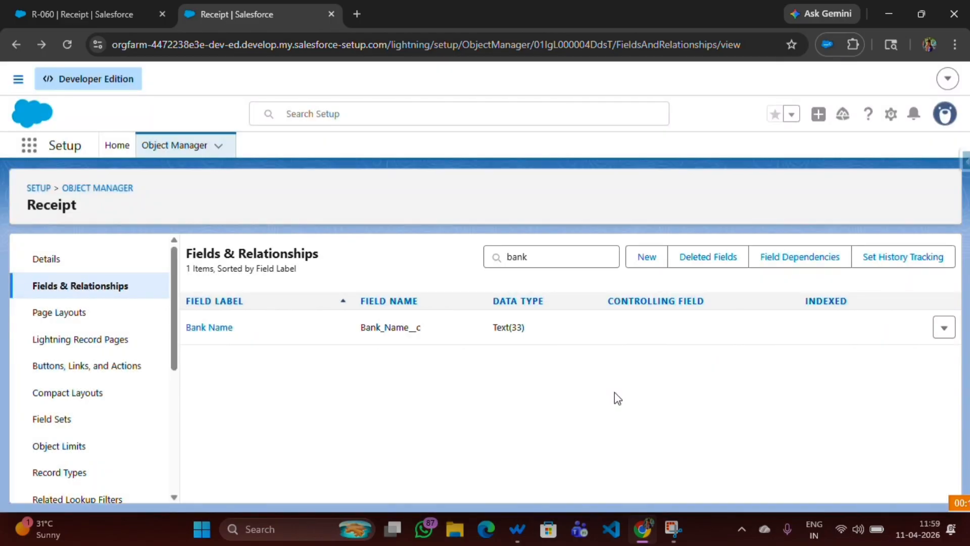
left_click(216, 329)
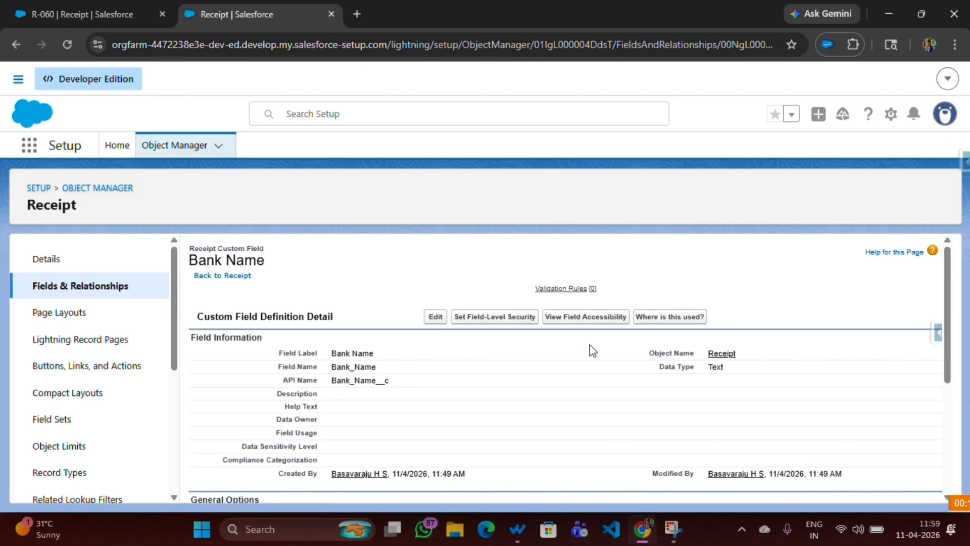
List the Bank Name field references and highlight the Receipt Layout entry.
left_click(657, 326)
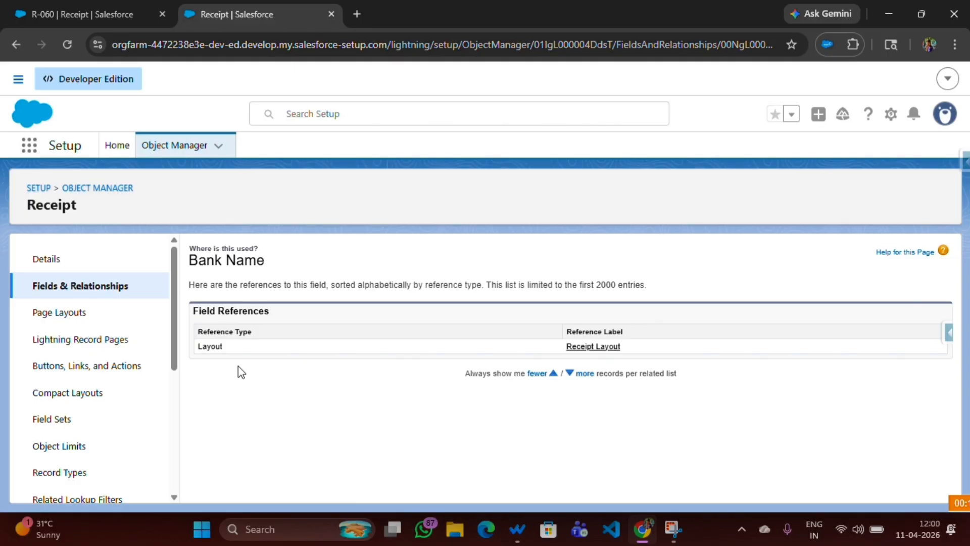
left_click_drag(193, 344, 241, 353)
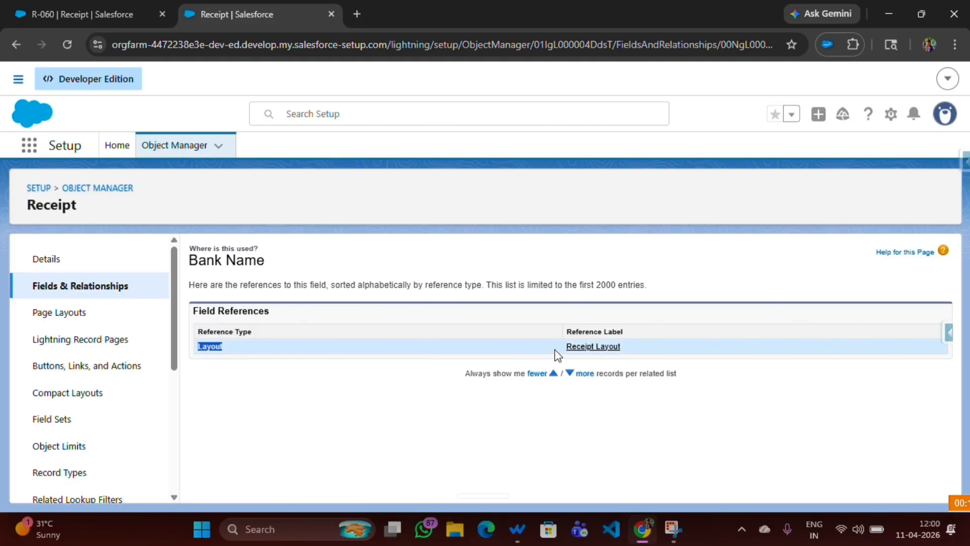
left_click_drag(555, 349, 632, 346)
left_click(631, 346)
Filter the Receipt fields by 'bank' and delete the Bank Name field.
left_click(105, 284)
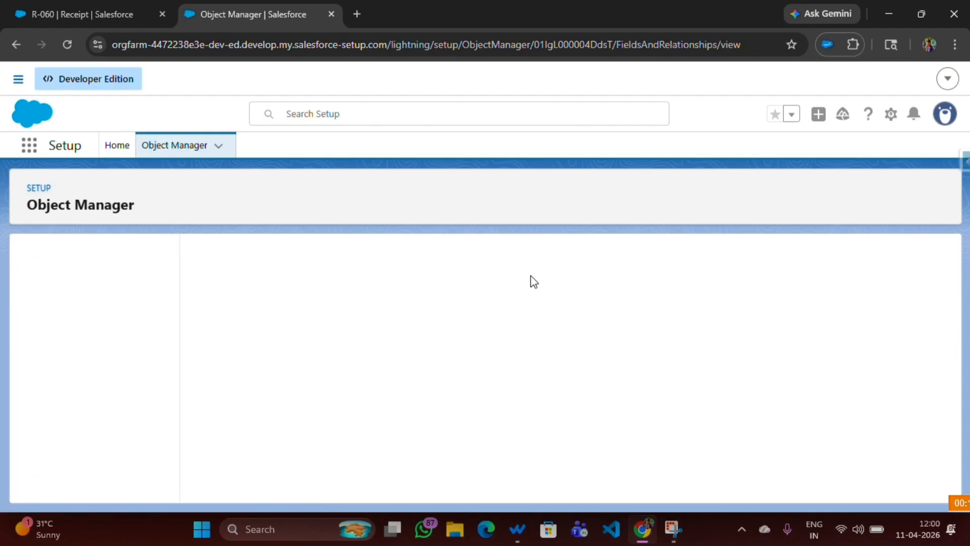
left_click(530, 257)
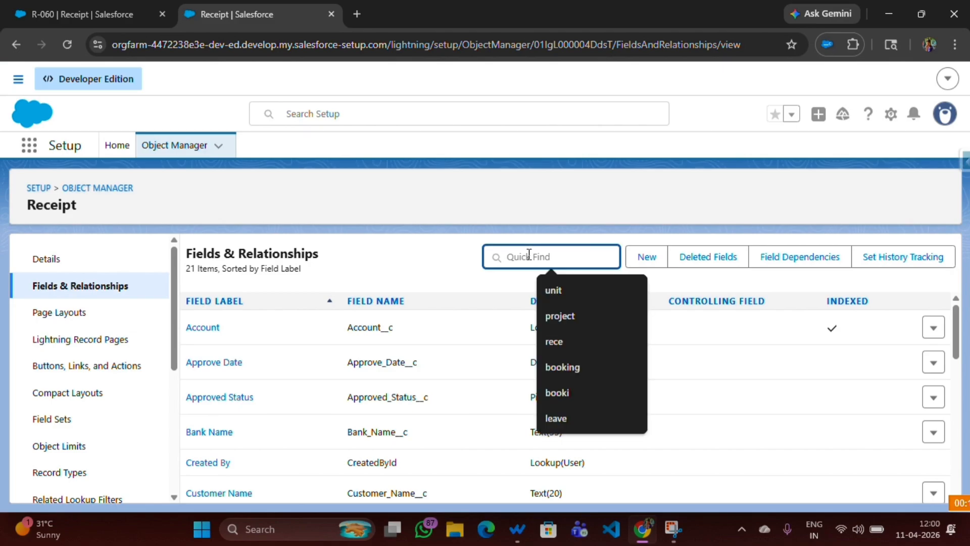
type("bank")
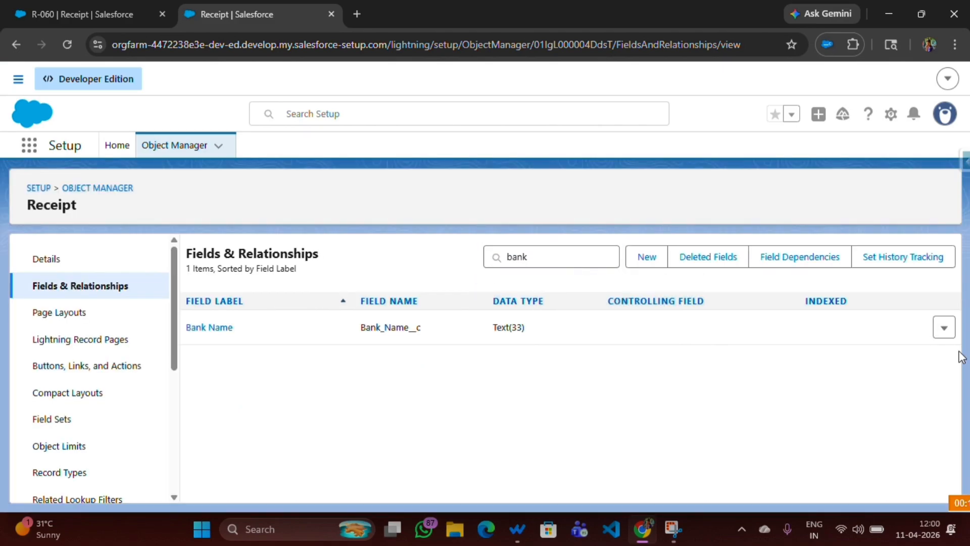
left_click(943, 328)
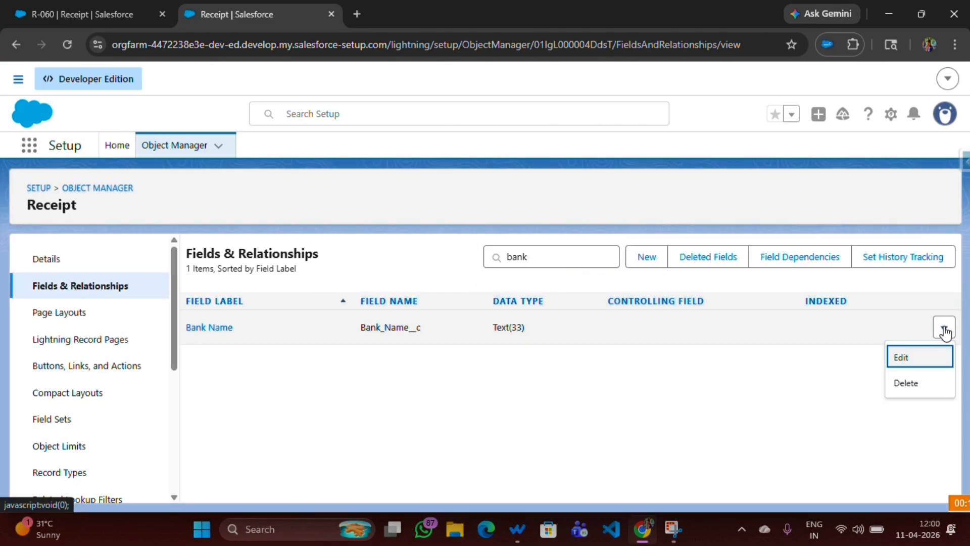
left_click(910, 383)
left_click(675, 390)
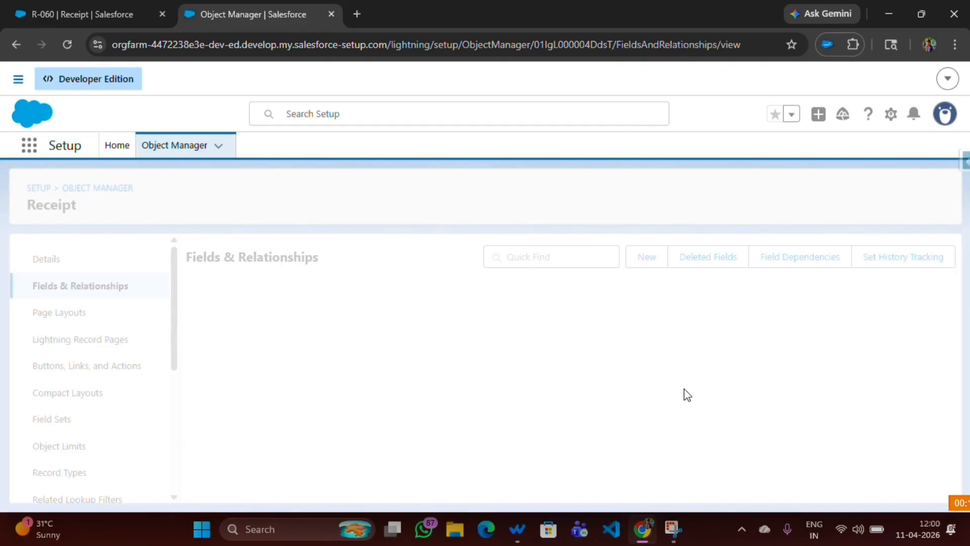
Search 'bank' again to confirm it's gone, then clear the search to list all 20 fields.
left_click(513, 260)
type("b")
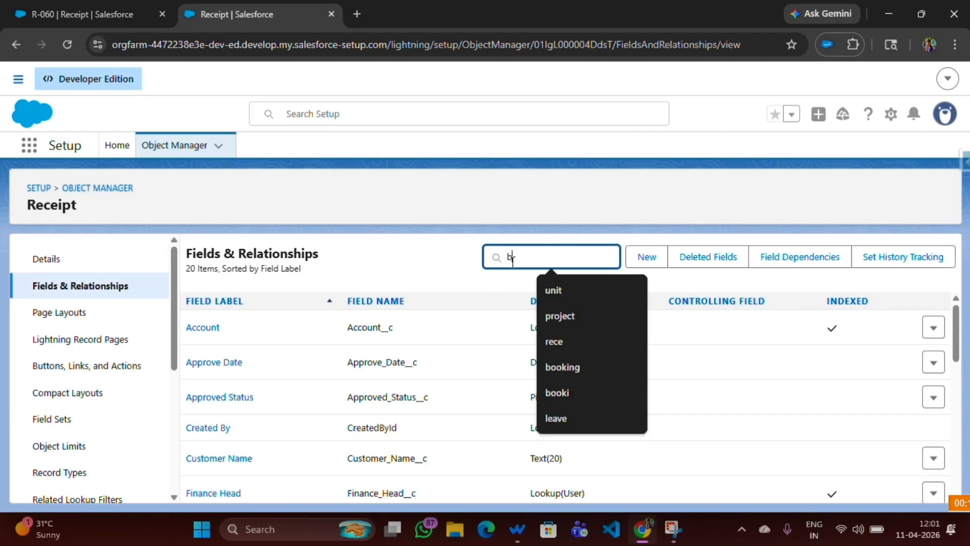
type("ank")
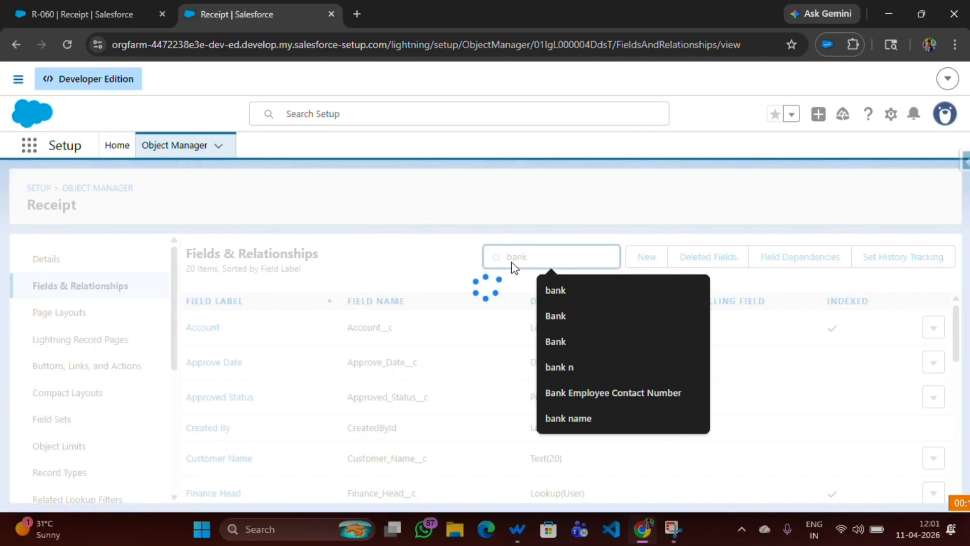
key("BackSpace")
key("BackSpace")
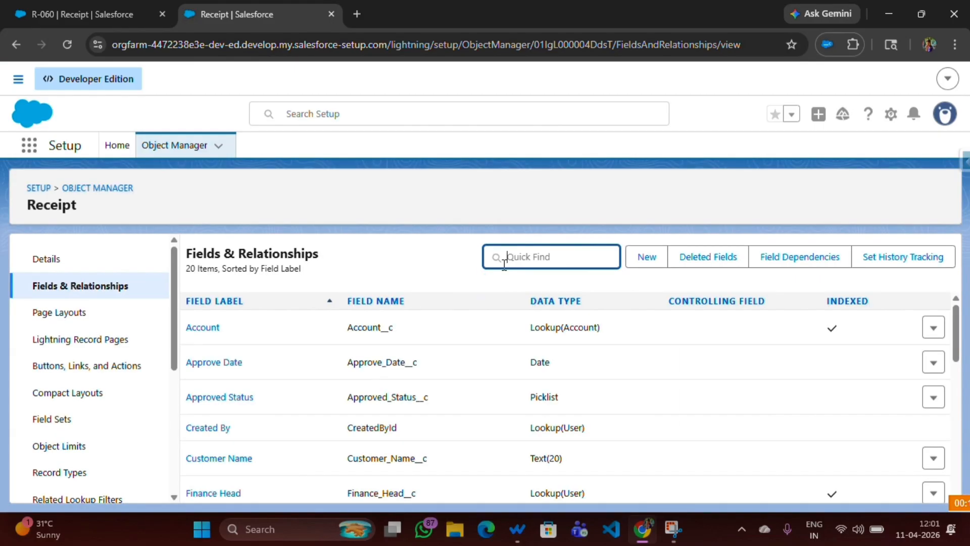
Filter fields by 'rece' and try deleting Receipt Pdf, which an Apex Class reference blocks.
type("rece")
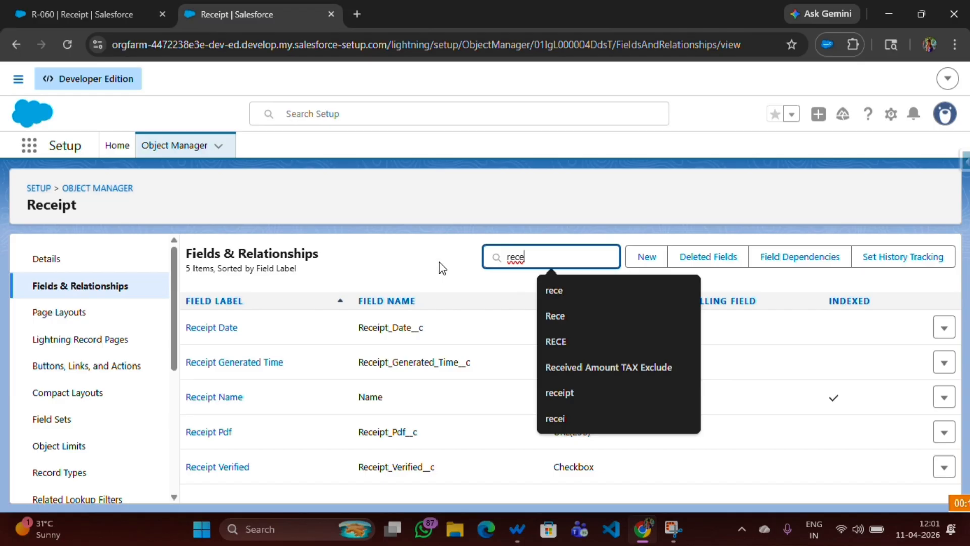
left_click(441, 267)
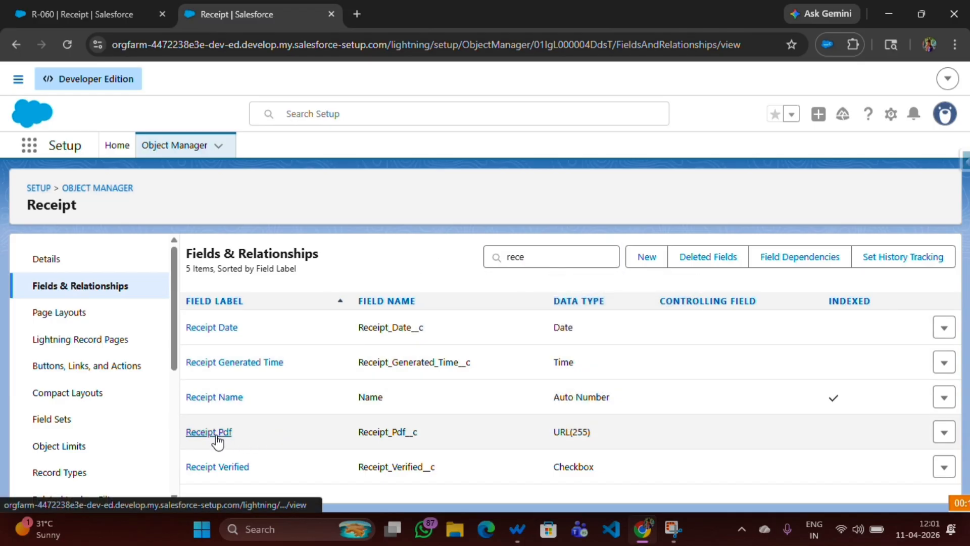
left_click(943, 434)
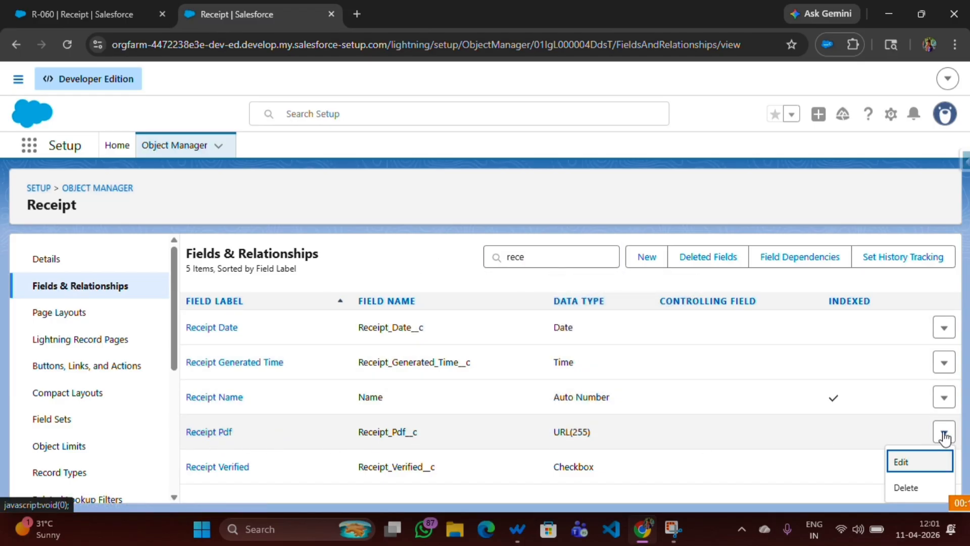
left_click(907, 489)
left_click(680, 388)
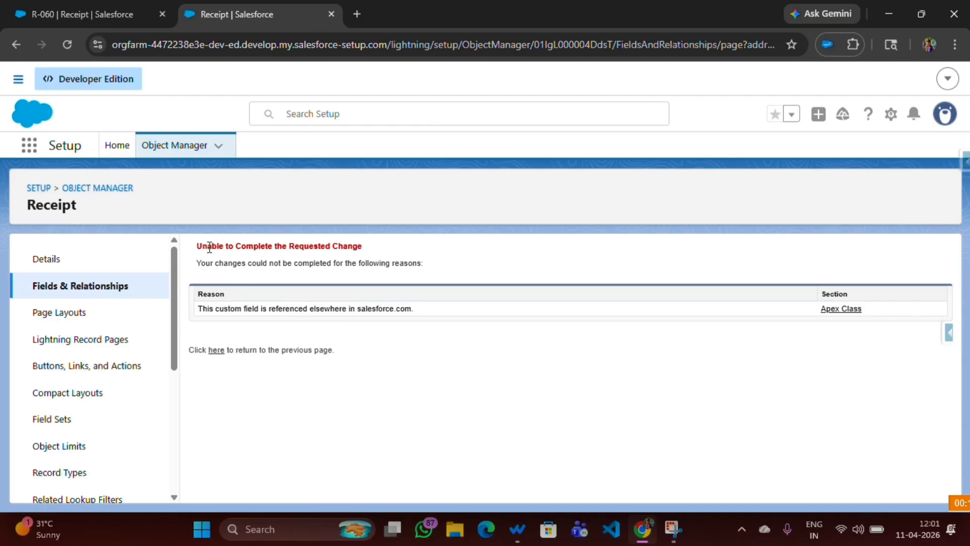
left_click_drag(201, 247, 378, 252)
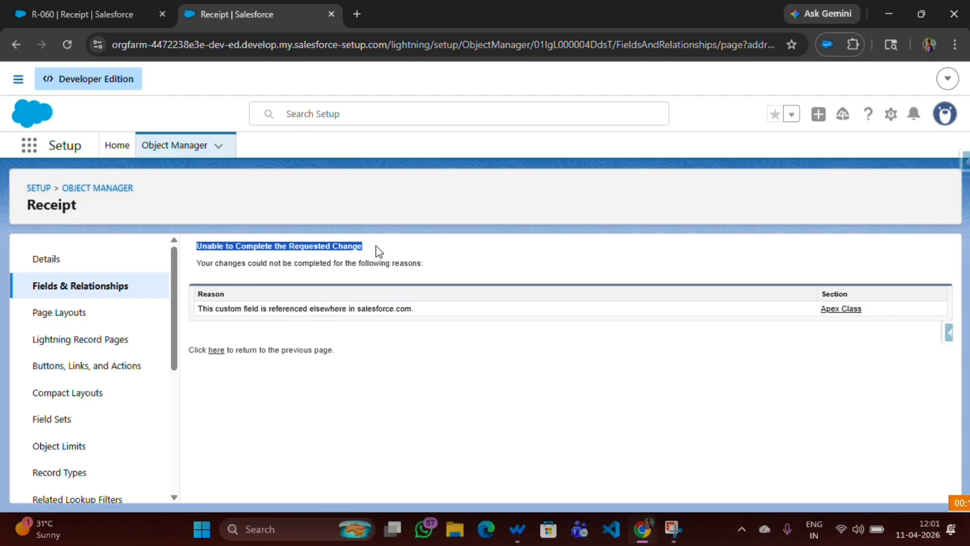
left_click(379, 251)
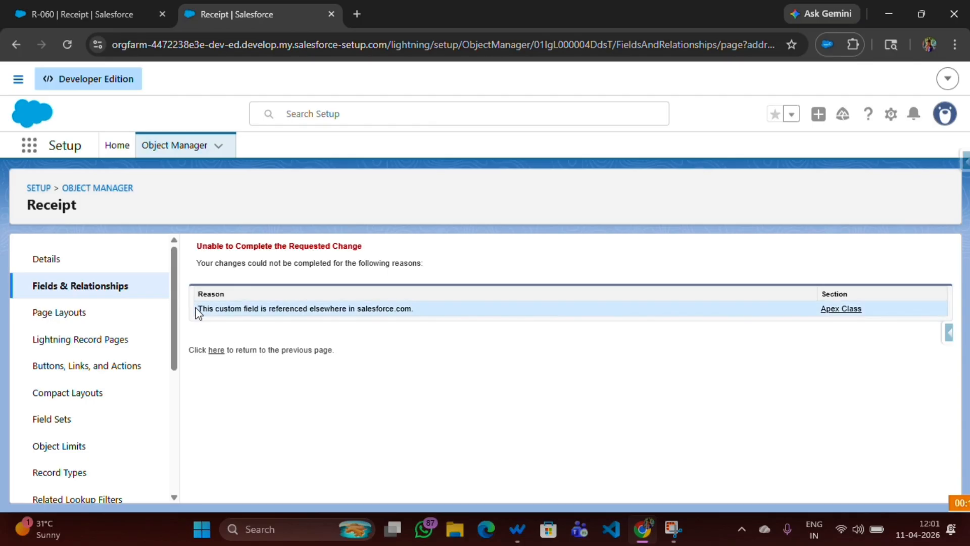
left_click_drag(199, 308, 405, 306)
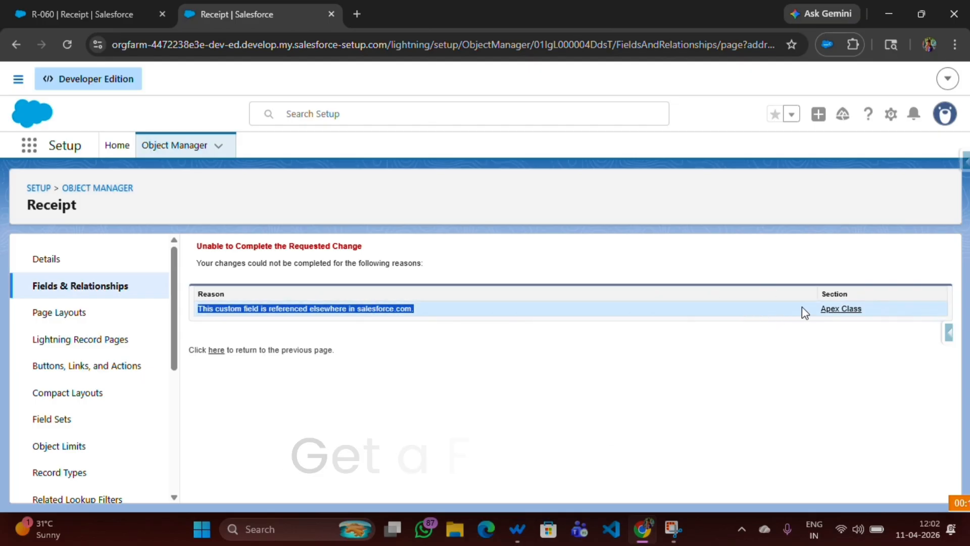
left_click_drag(814, 307, 873, 313)
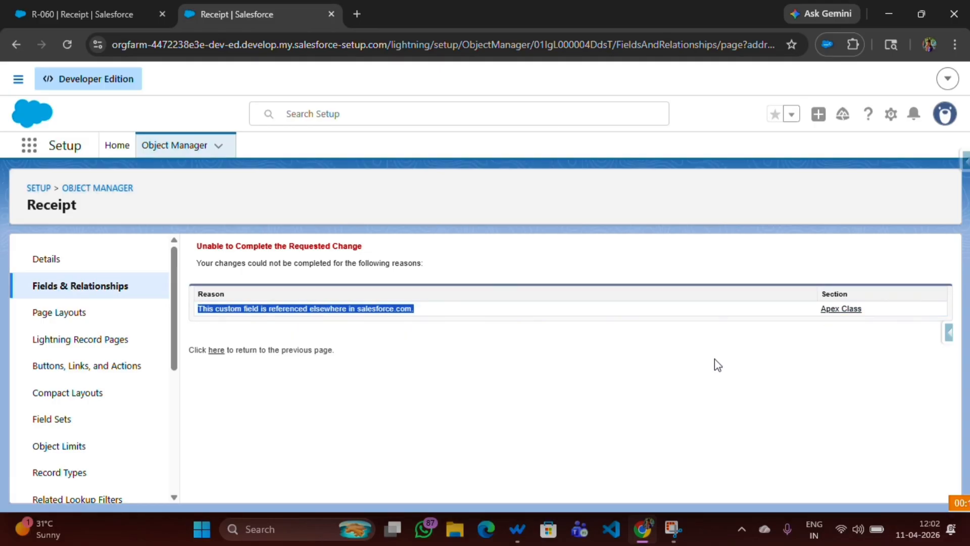
Open the referencing ReceiptController Apex class and highlight its name.
left_click(840, 309)
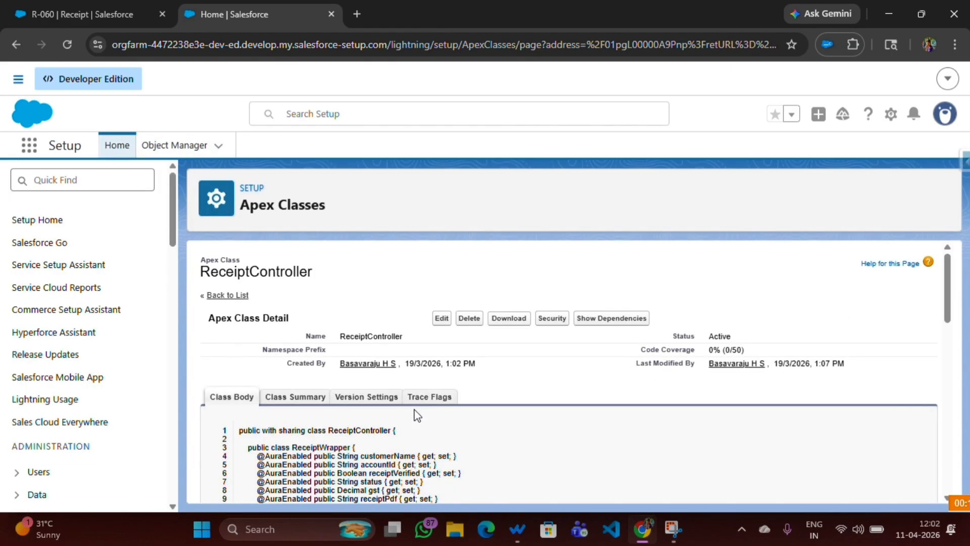
left_click_drag(342, 337, 421, 346)
key("ctrl+c")
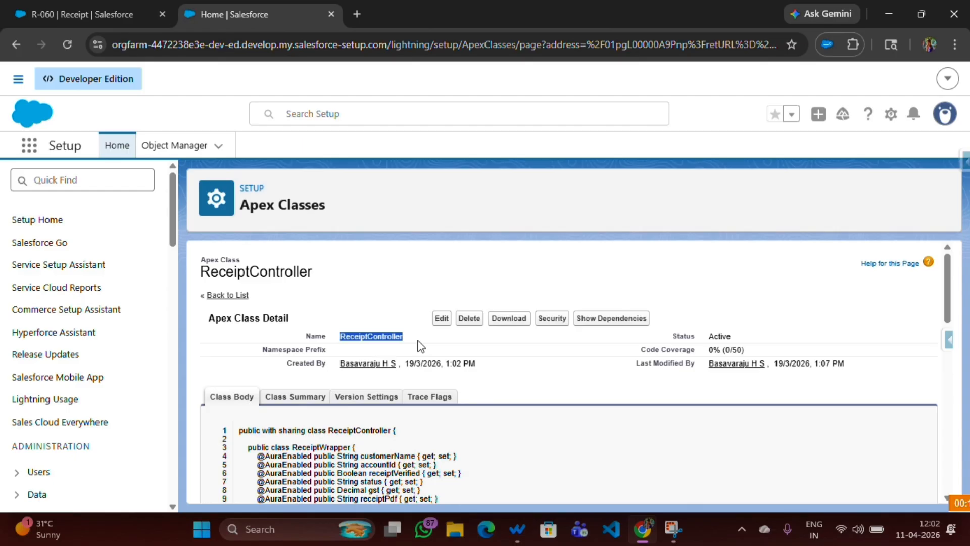
Launch the Developer Console in a new browser tab.
left_click(891, 119)
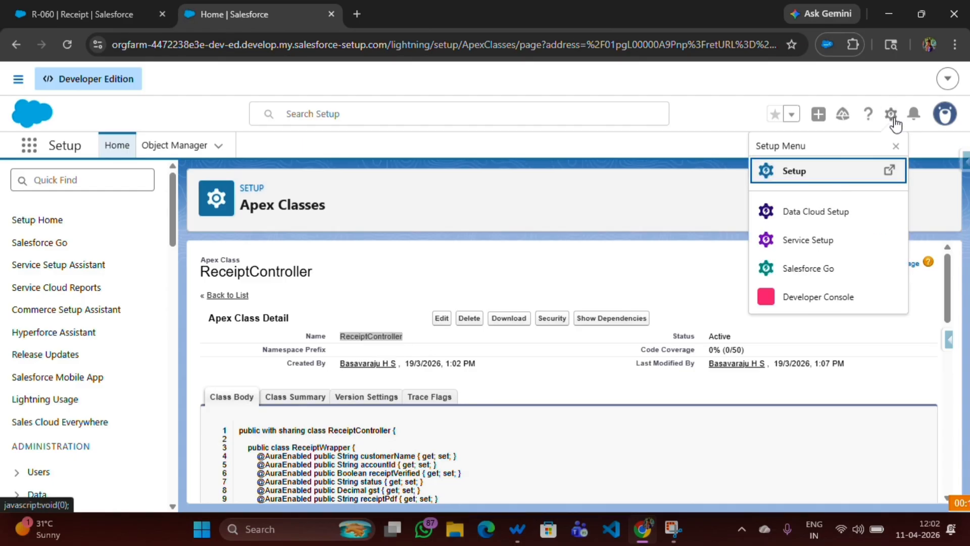
right_click(793, 299)
left_click(838, 316)
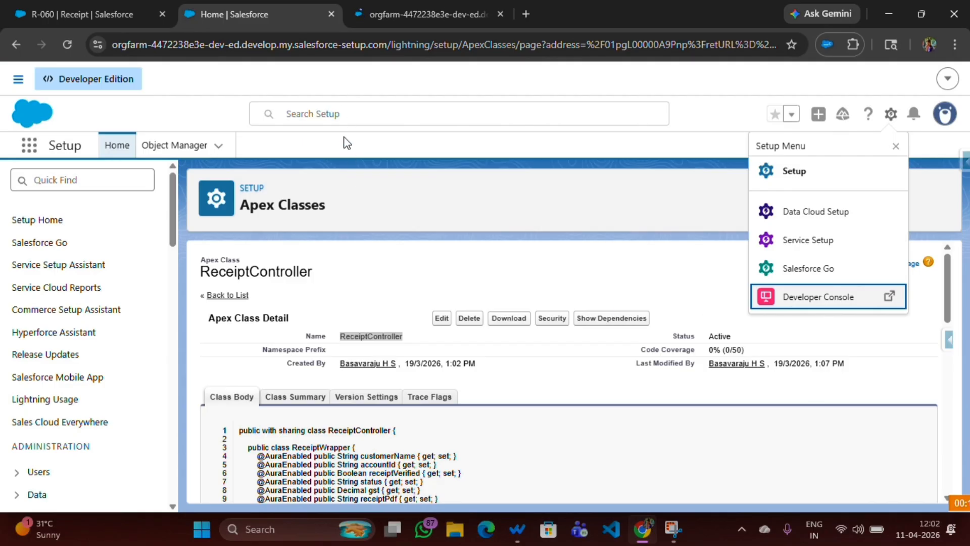
Open ReceiptController.apxc via Open Resource using the pasted class name.
left_click(384, 14)
left_click(15, 71)
left_click(48, 130)
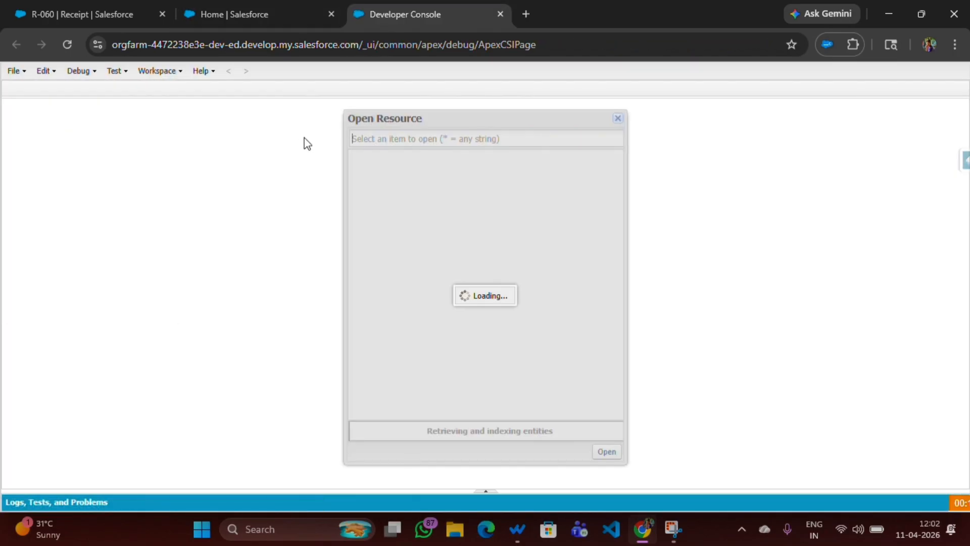
key("ctrl+v")
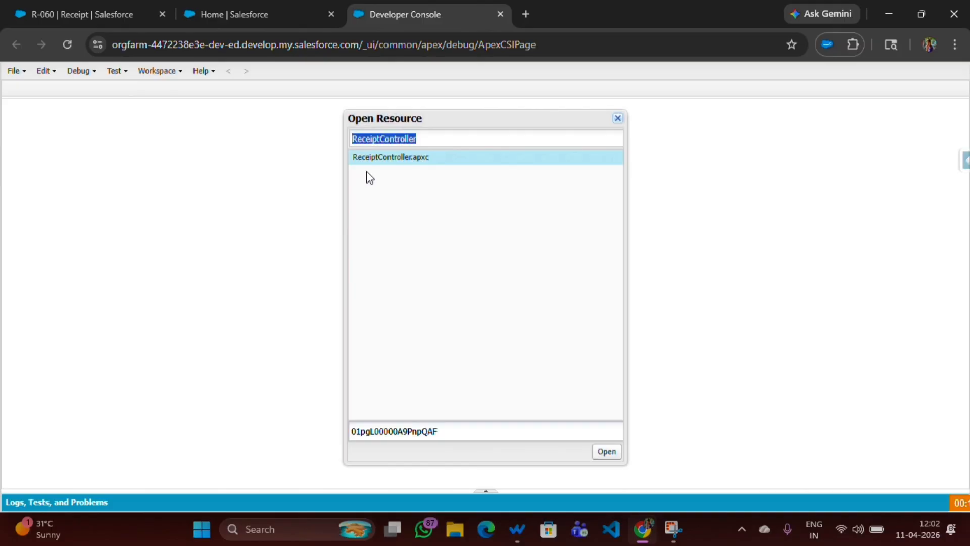
double_click(373, 157)
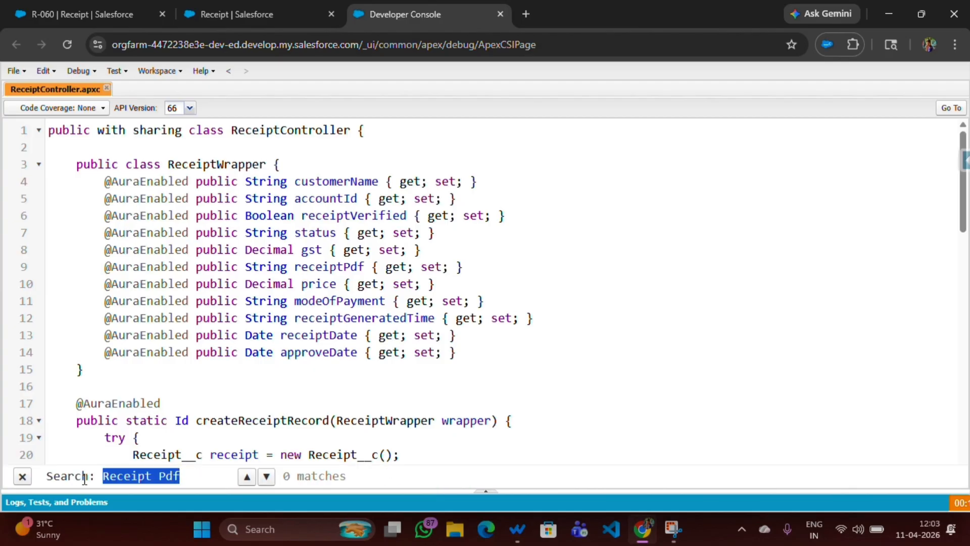
Comment out the Receipt_Pdf__c assignment on line 26, save, and return to the Receipt fields list.
type("Receipt_Pdf__c")
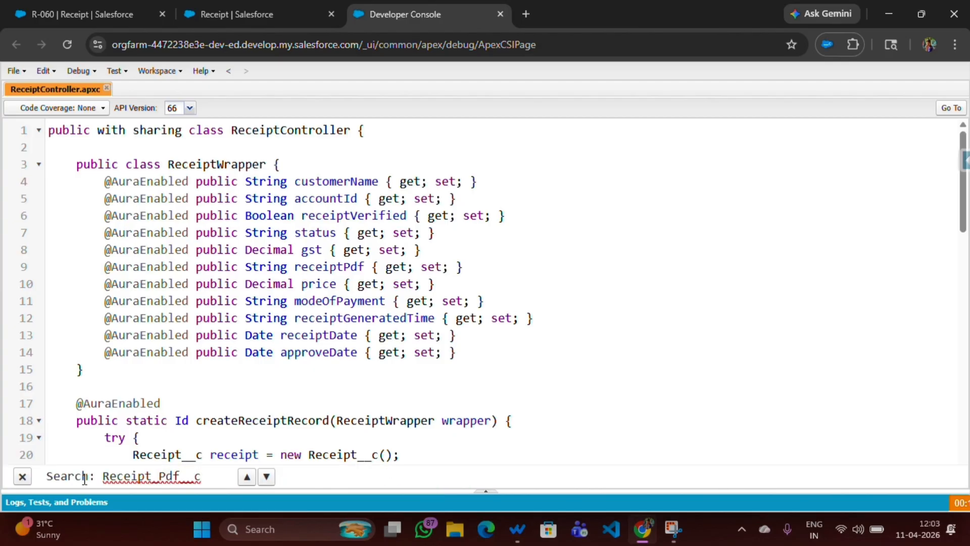
key("Return")
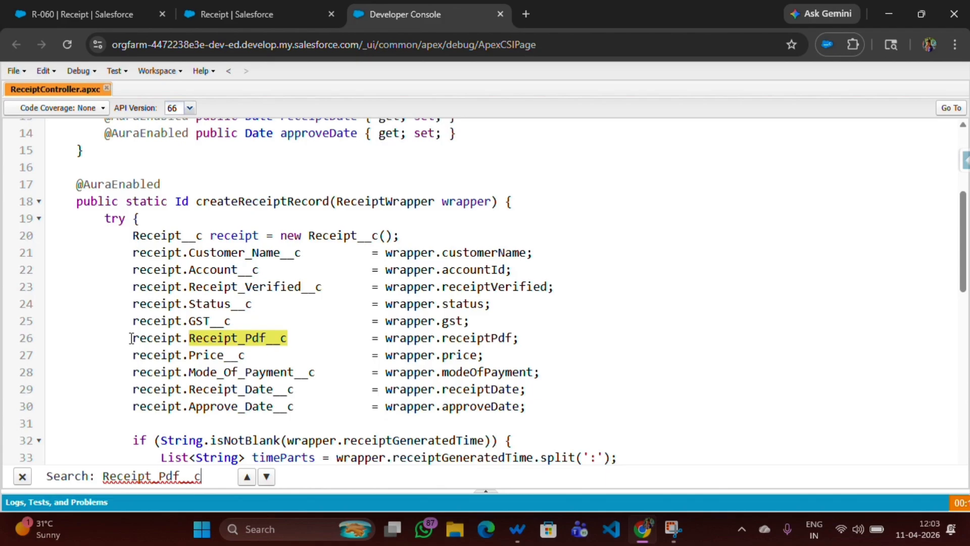
type("//")
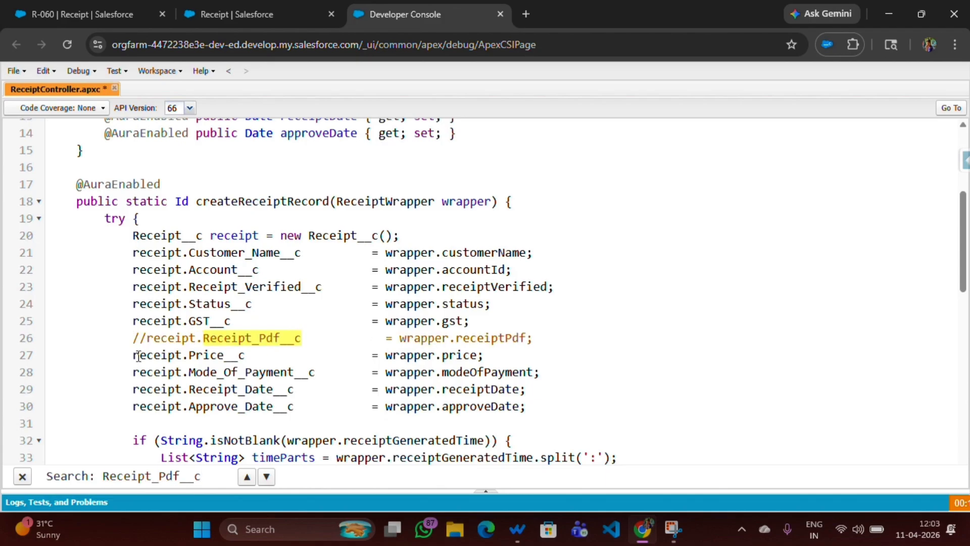
left_click(271, 481)
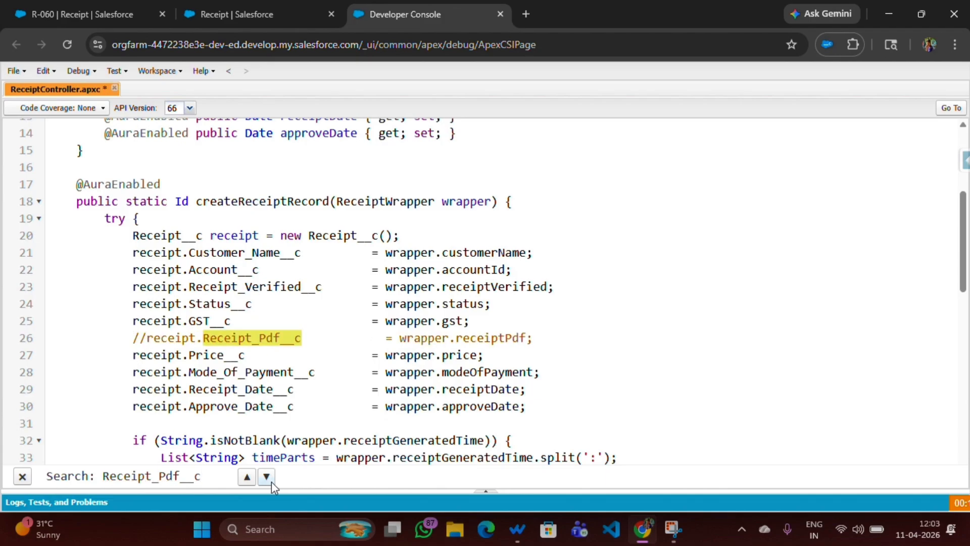
scroll(76, 399, "down", 4)
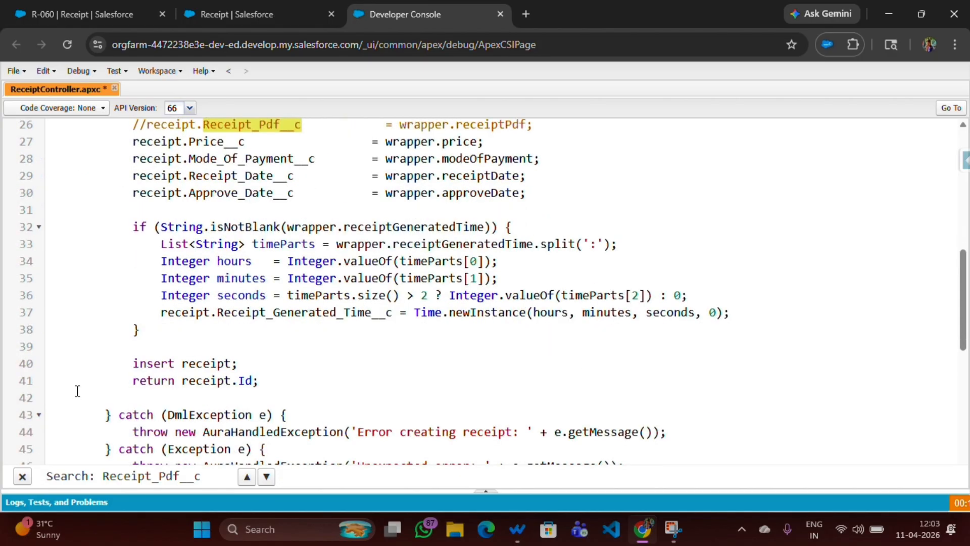
left_click(86, 338)
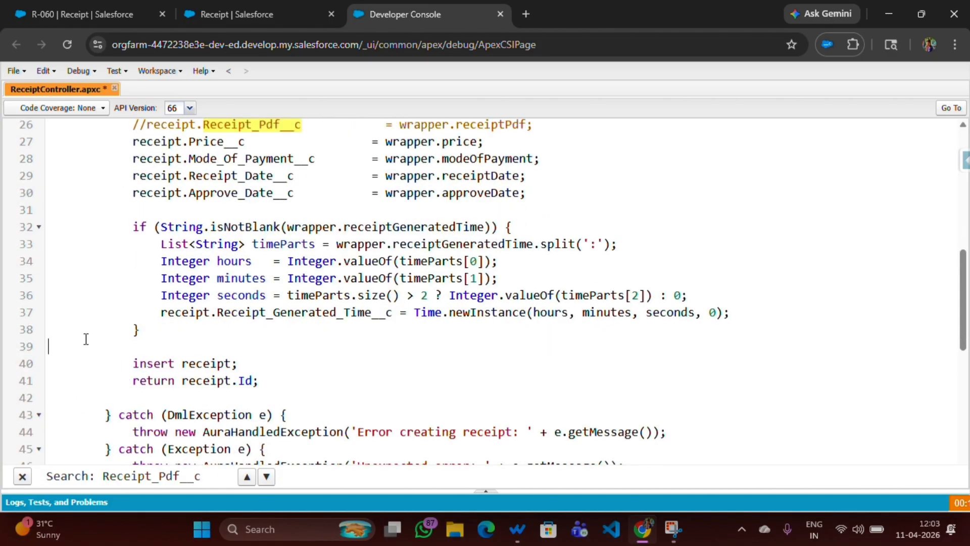
key("ctrl+s")
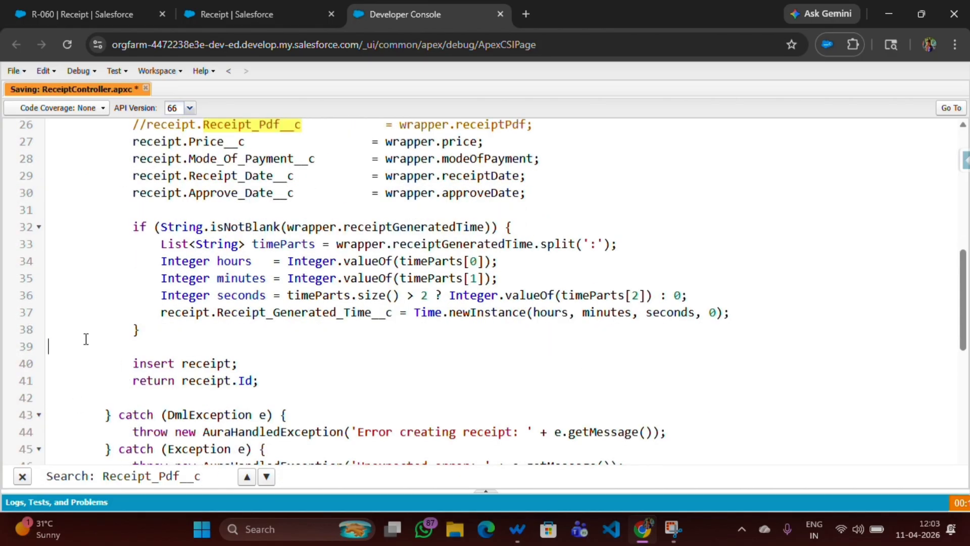
left_click(99, 3)
left_click(202, 8)
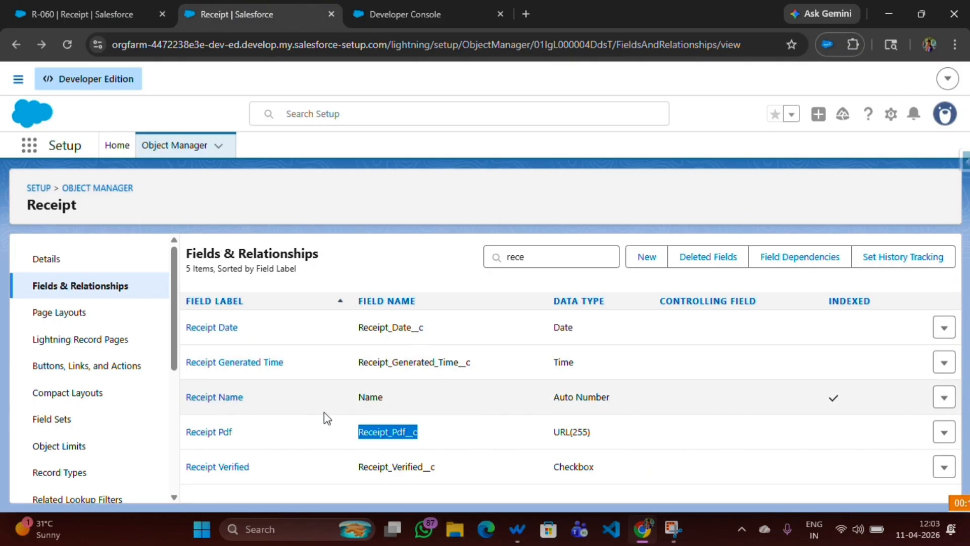
Check the Receipt Pdf field's references: a layout and a report.
left_click(217, 436)
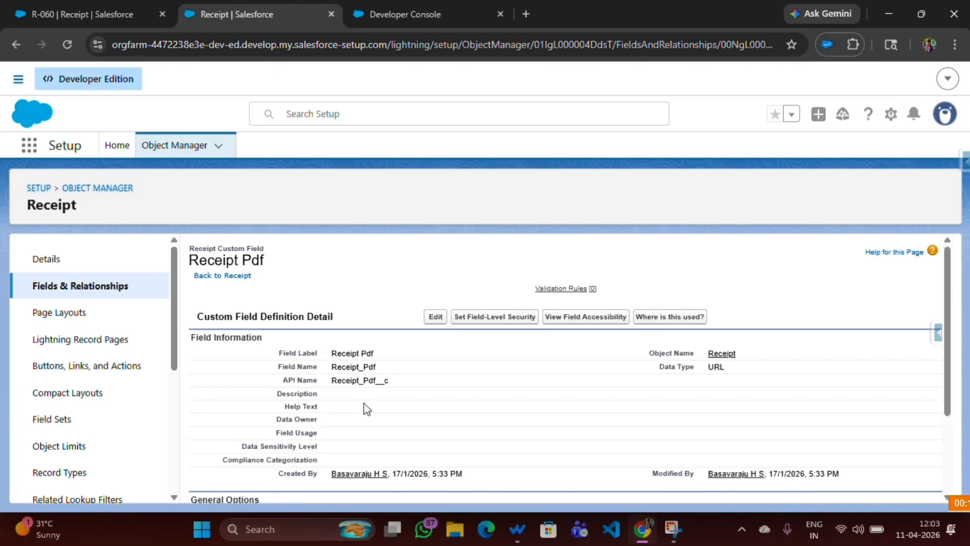
left_click(660, 318)
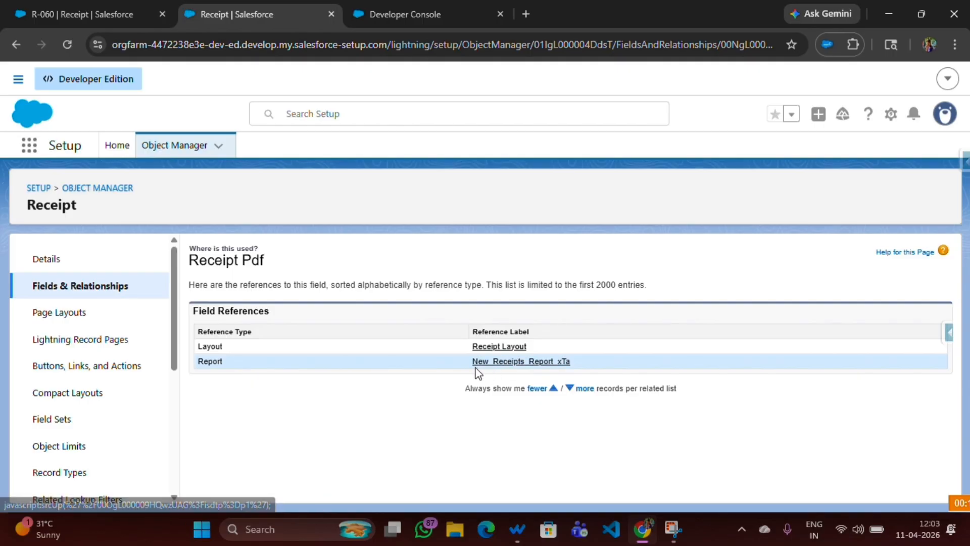
left_click(90, 292)
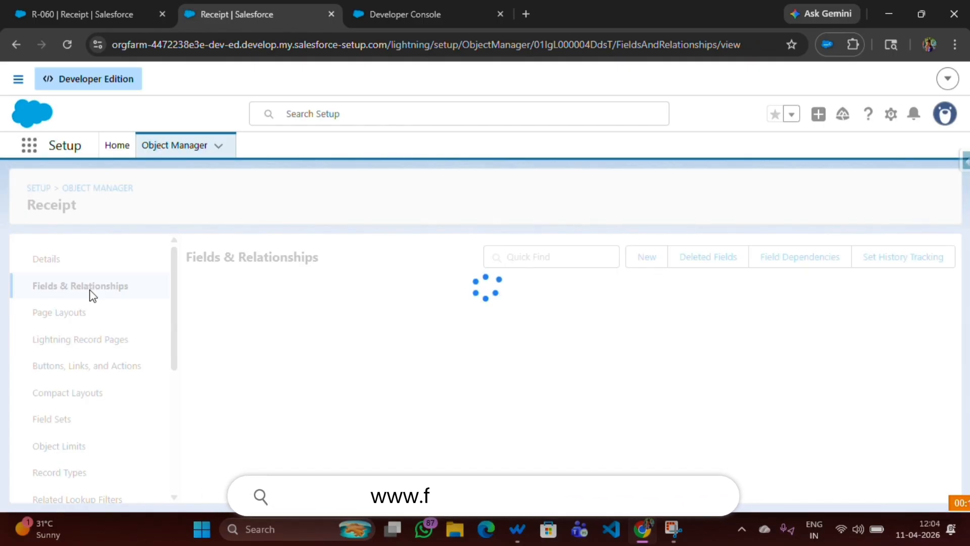
Filter the Receipt fields by 'Rece' and open the Receipt Pdf row's actions menu.
left_click(560, 256)
type("T")
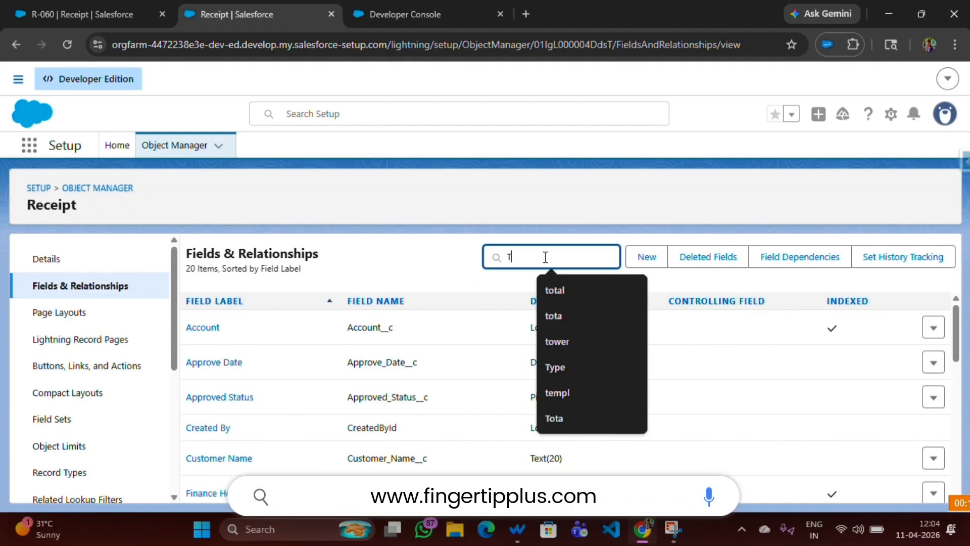
key("BackSpace")
type("Rece")
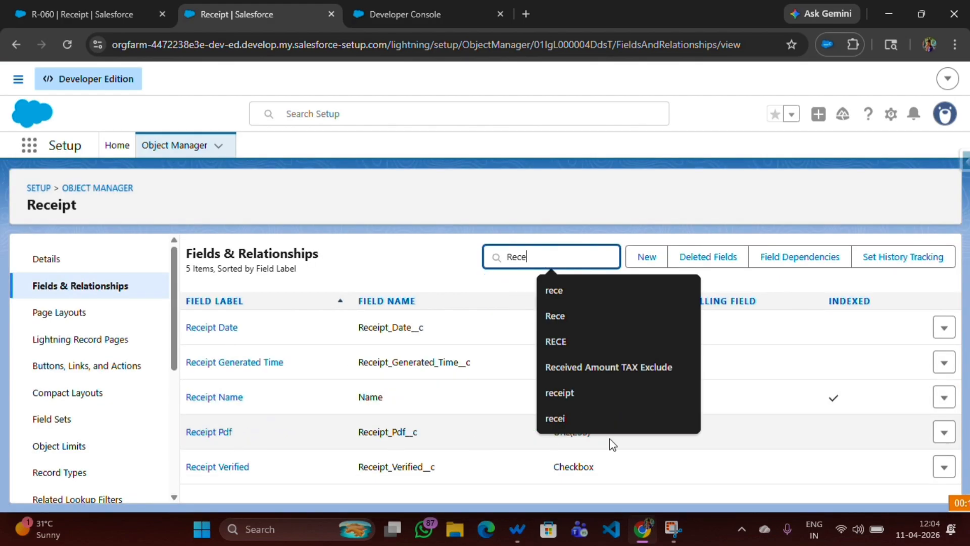
left_click(944, 432)
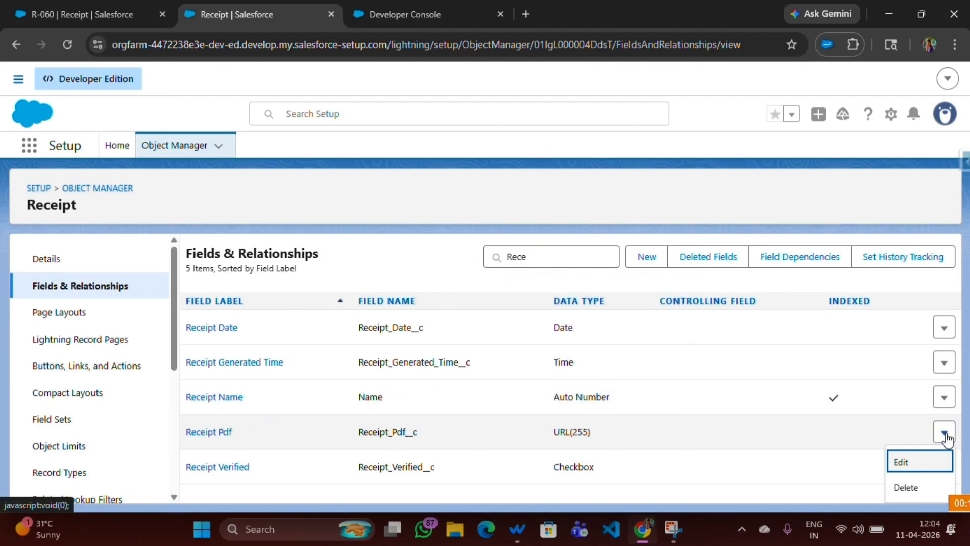
Delete the Receipt Pdf field and filter fields by 'Rece' to confirm only 4 remain.
left_click(918, 485)
left_click(675, 391)
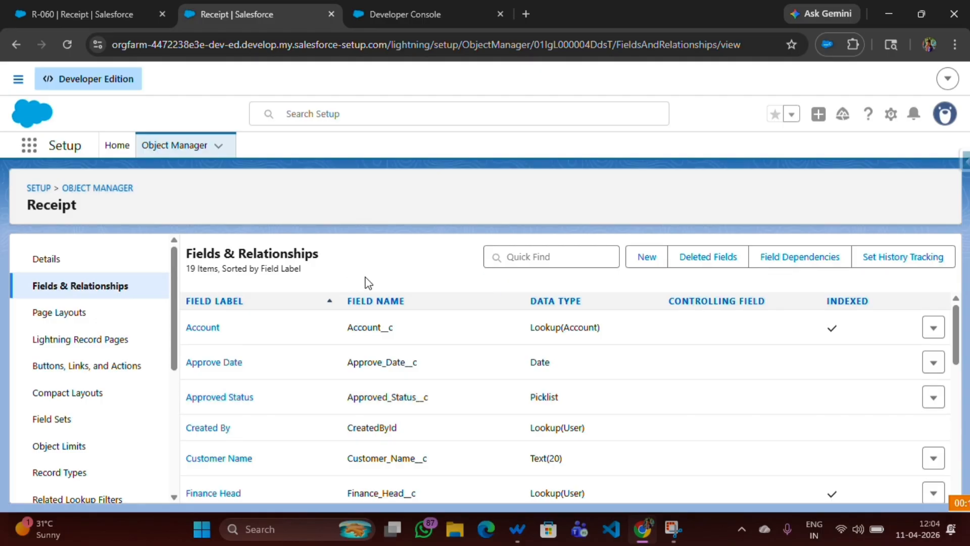
left_click(505, 259)
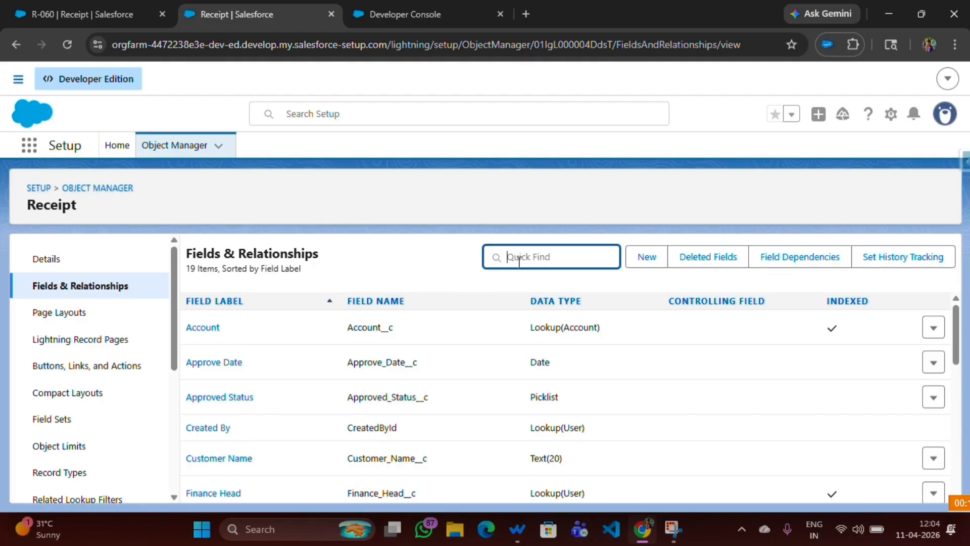
type("Rece")
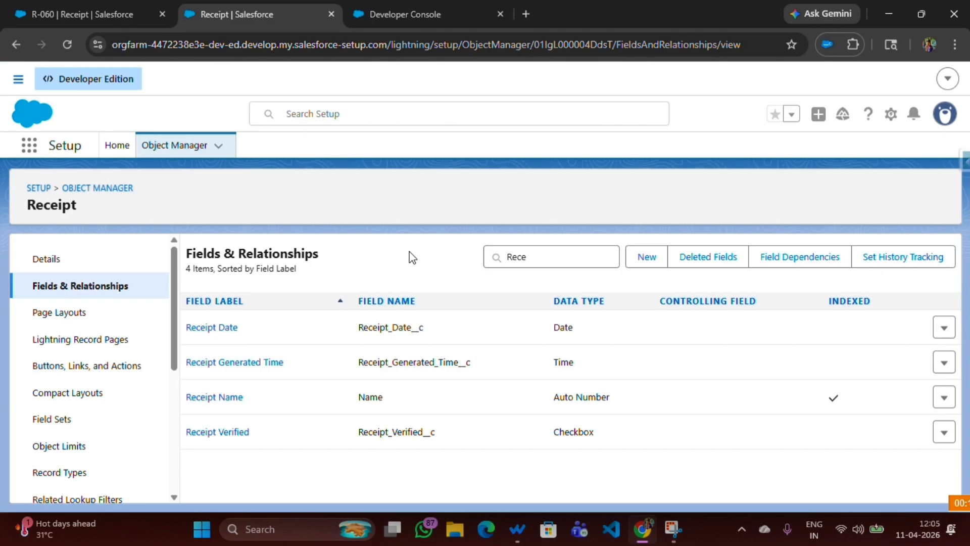
Undelete the Receipt Pdf field from the Receipt object's Deleted Fields list.
left_click(723, 265)
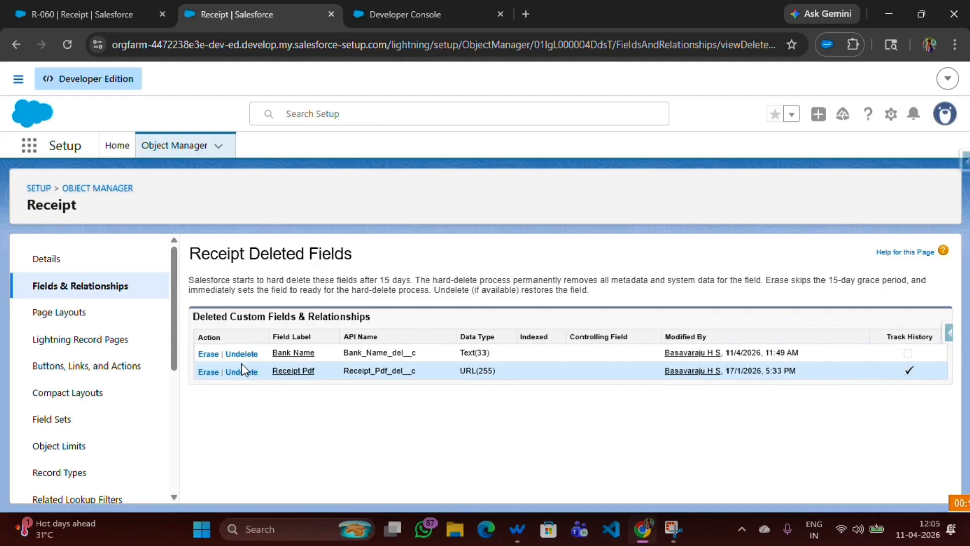
left_click(101, 294)
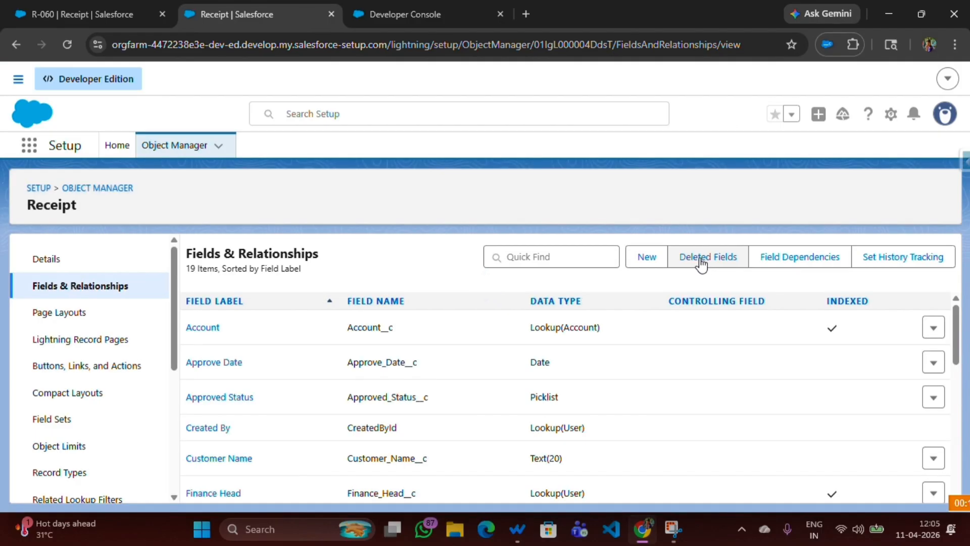
left_click(699, 259)
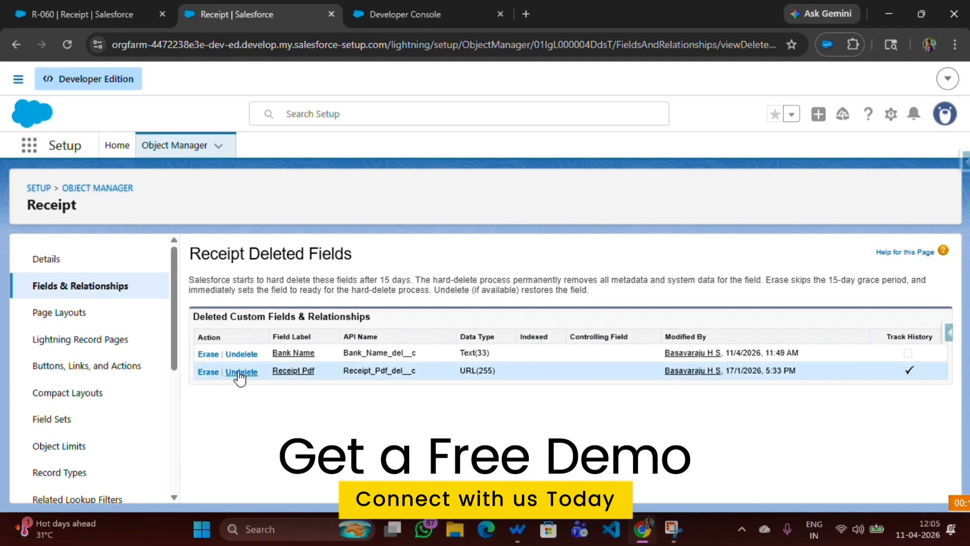
left_click(239, 372)
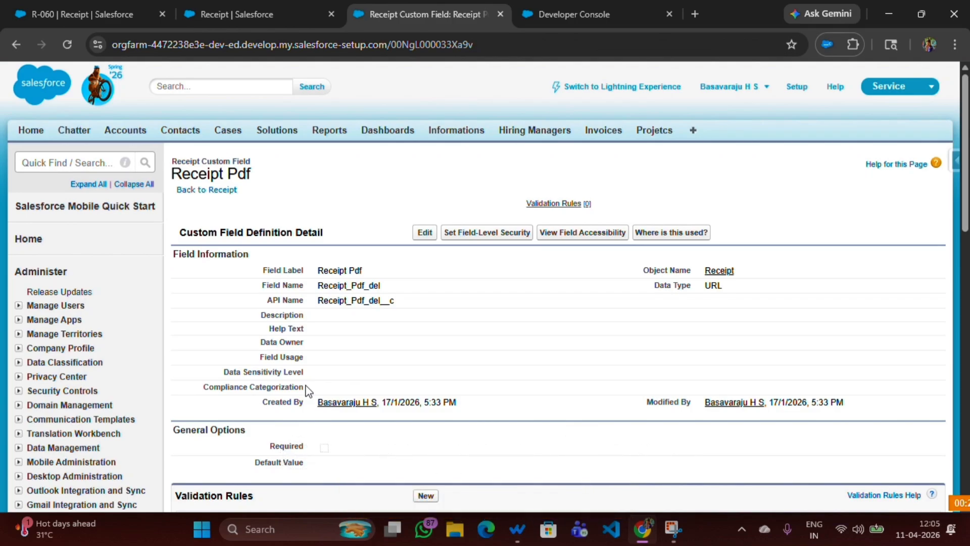
Refresh the Deleted Fields list and undelete the Bank Name field.
left_click(244, 23)
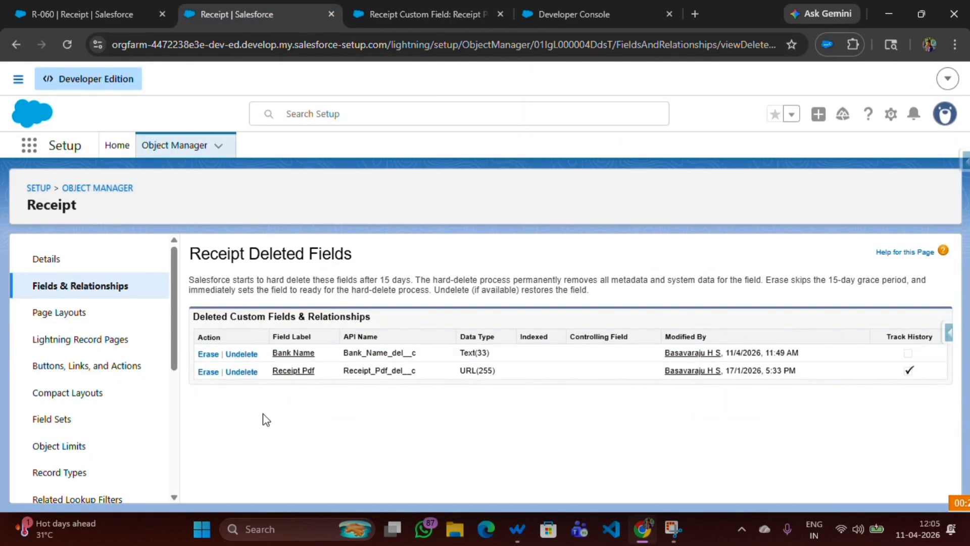
left_click(67, 45)
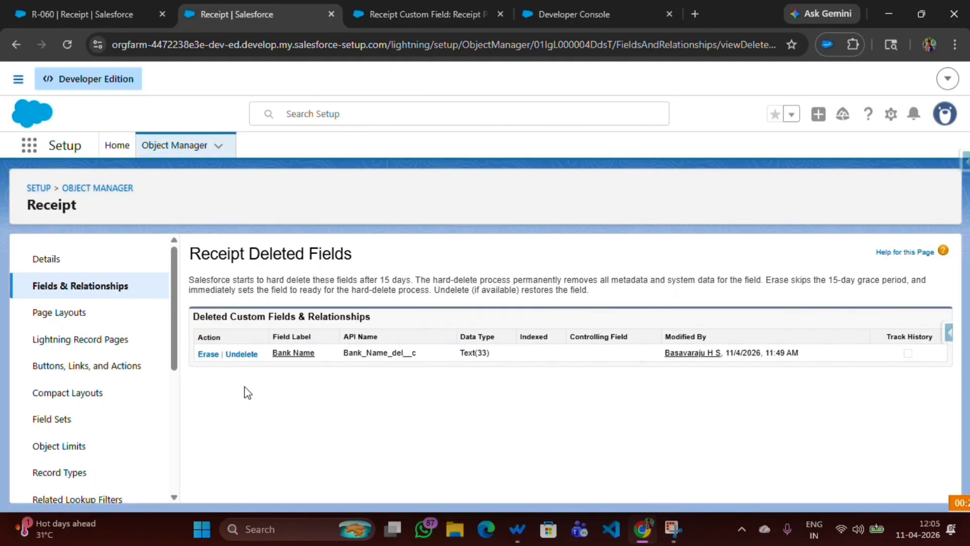
left_click(241, 356)
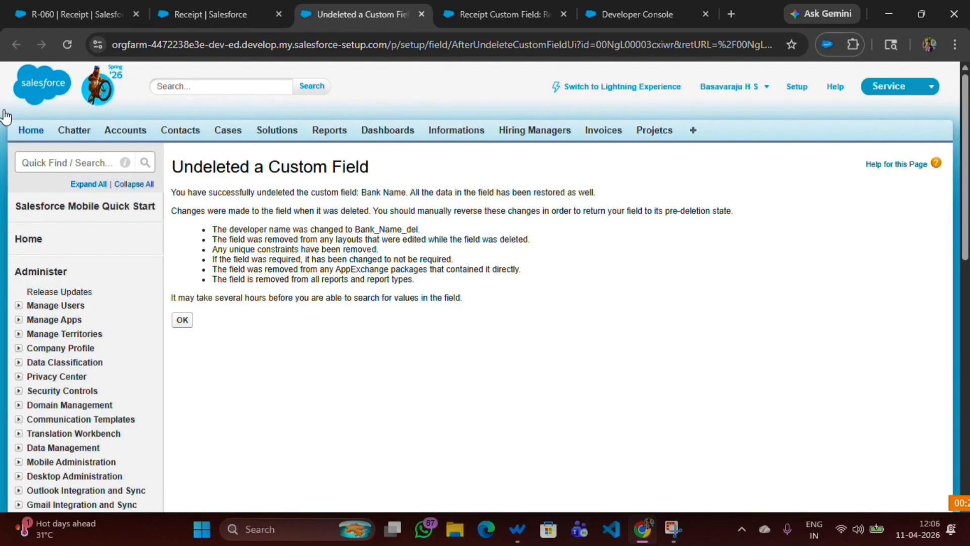
Filter the Receipt fields by 'rece' and confirm Receipt Pdf's field name is Receipt_Pdf_del__c.
left_click(212, 15)
left_click(86, 283)
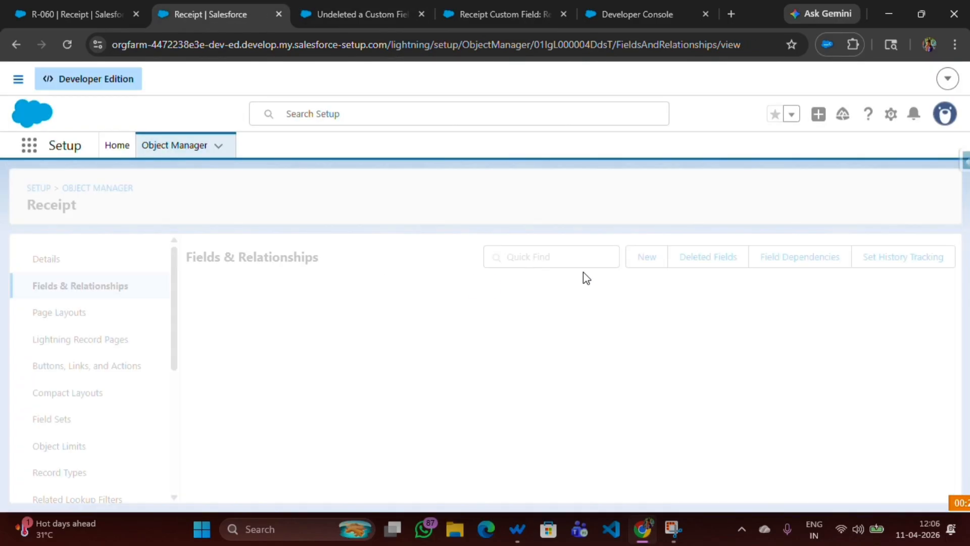
left_click(529, 255)
type("rece")
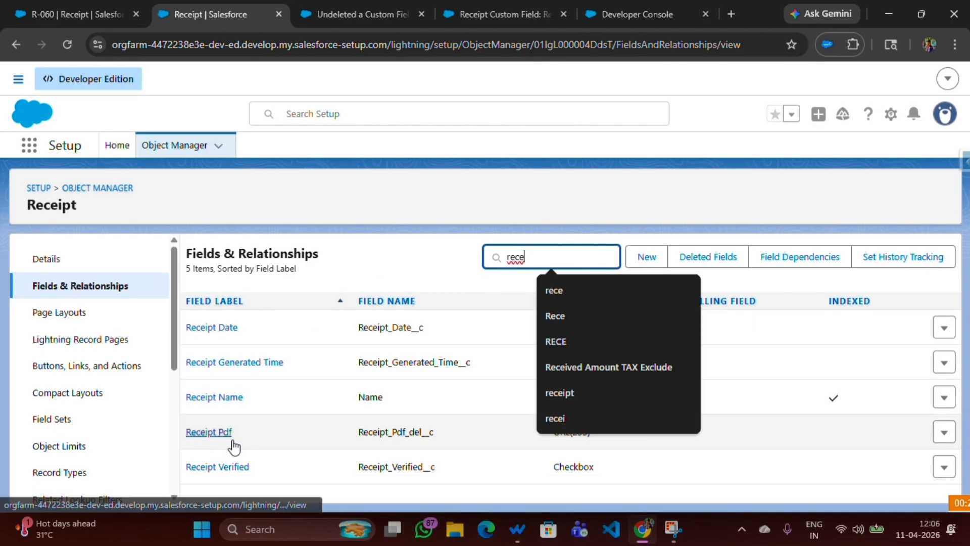
left_click(382, 443)
left_click_drag(352, 434, 447, 433)
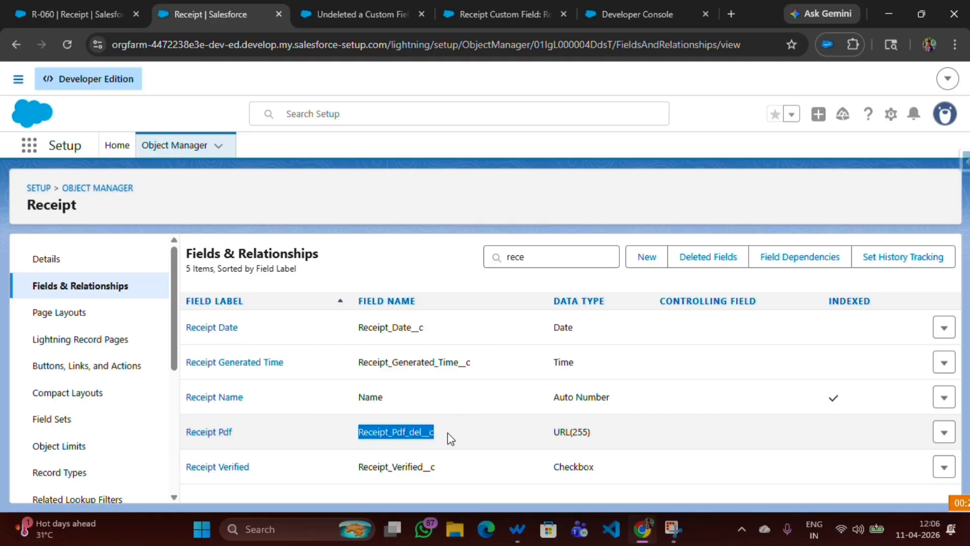
left_click(397, 268)
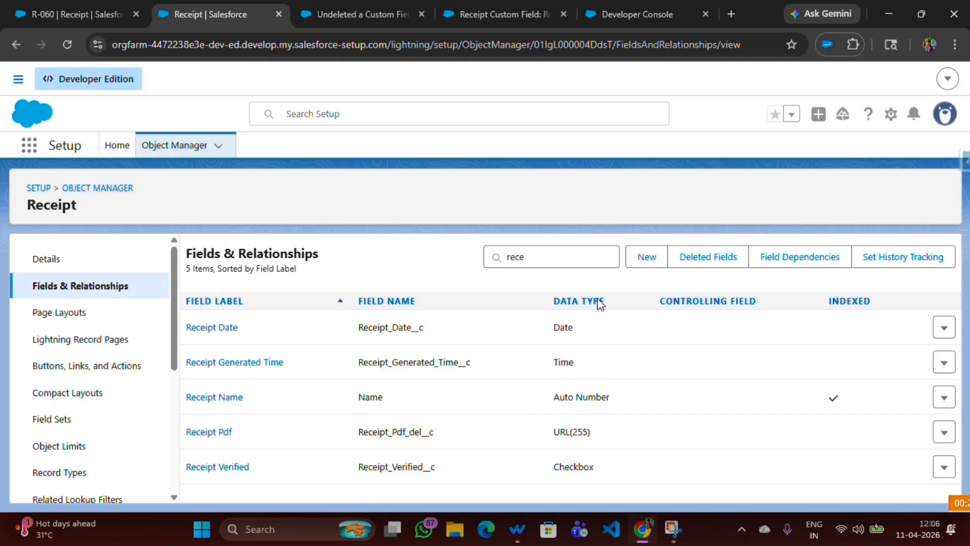